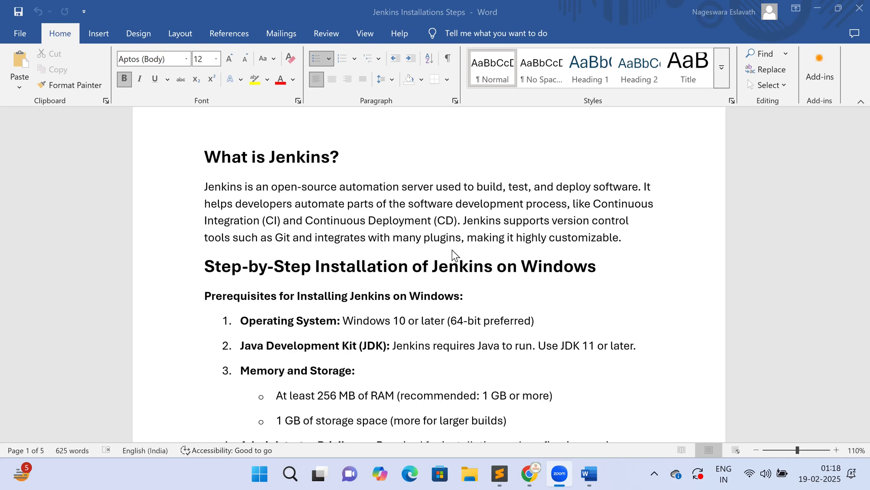
# - Scroll the Jenkins guide from 'What is Jenkins?' past Step 1 to the java -version commands
pyautogui.scroll(-8, 453, 250)
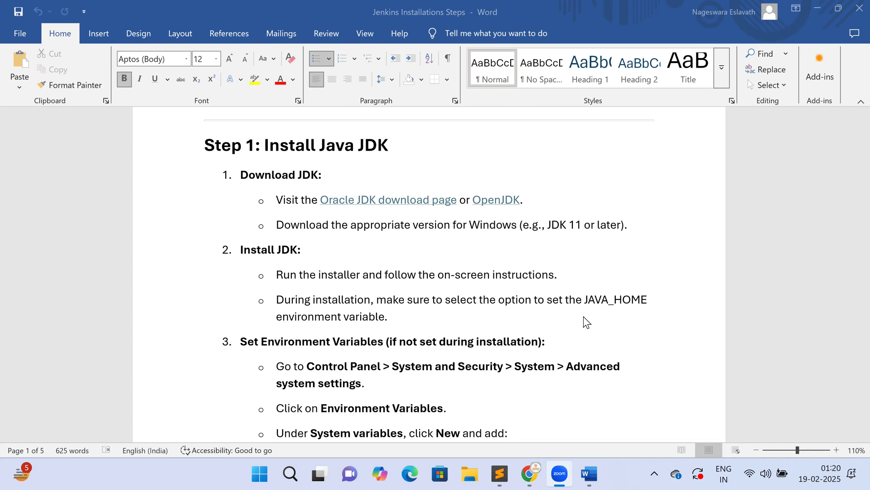
pyautogui.scroll(-4, 584, 317)
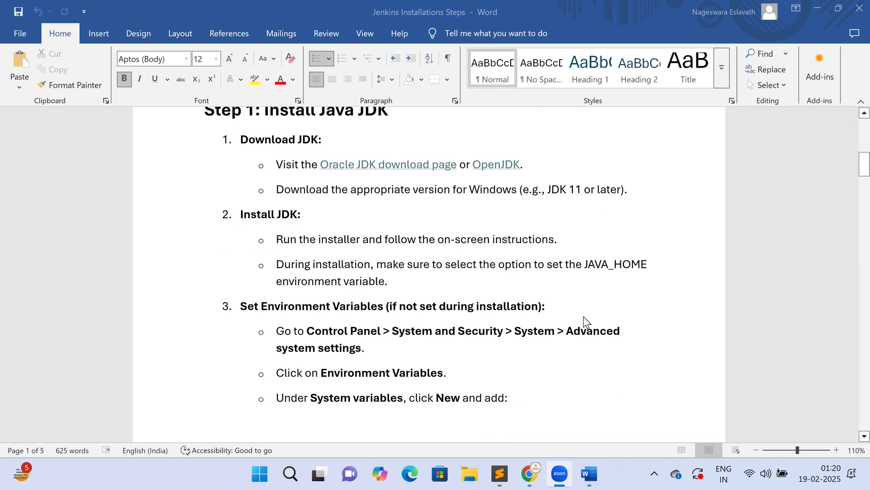
pyautogui.scroll(-5, 584, 317)
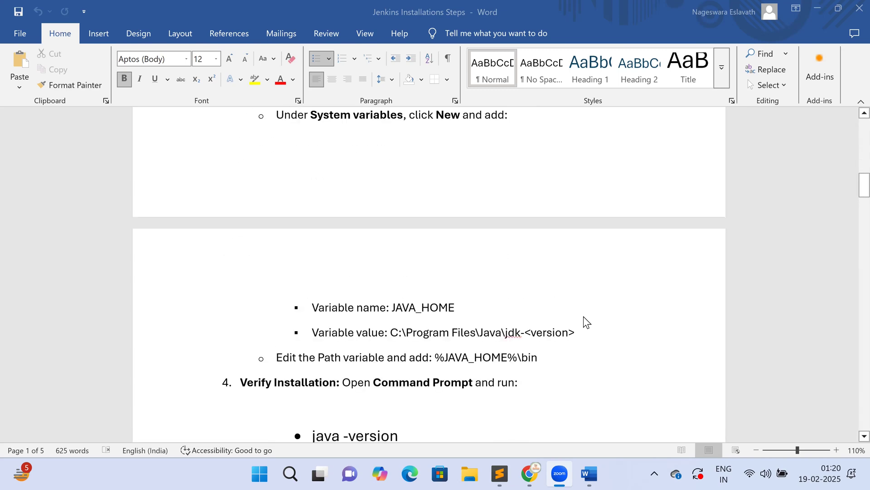
pyautogui.scroll(-3, 505, 323)
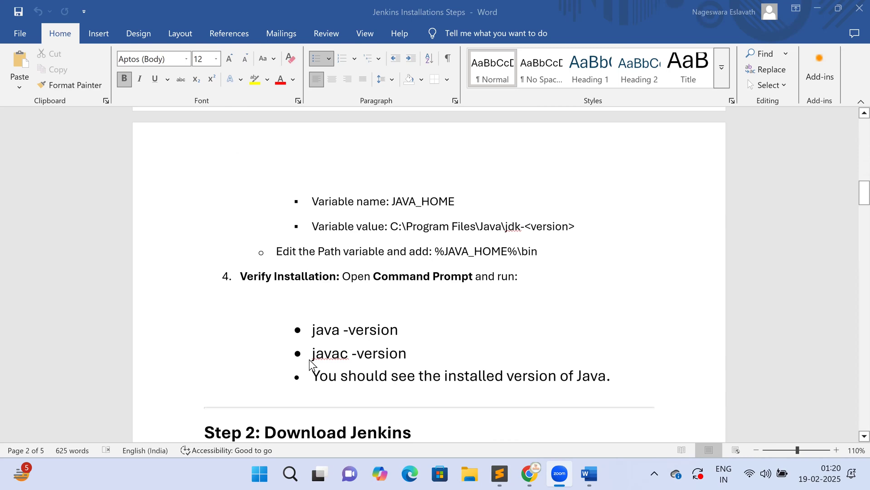
pyautogui.scroll(-2, 356, 339)
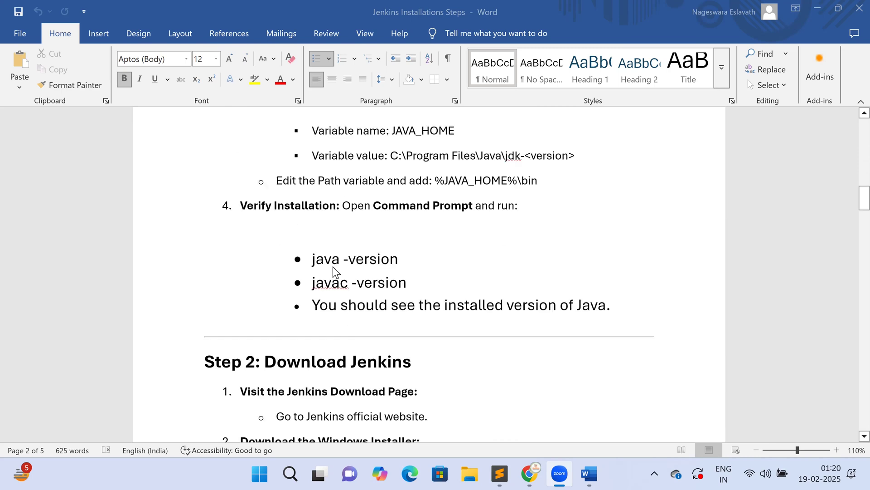
# - Launch Command Prompt via a 'cm' search and run Java -version, which reports OpenJDK 21
pyautogui.click(283, 472)
pyautogui.write('cm')
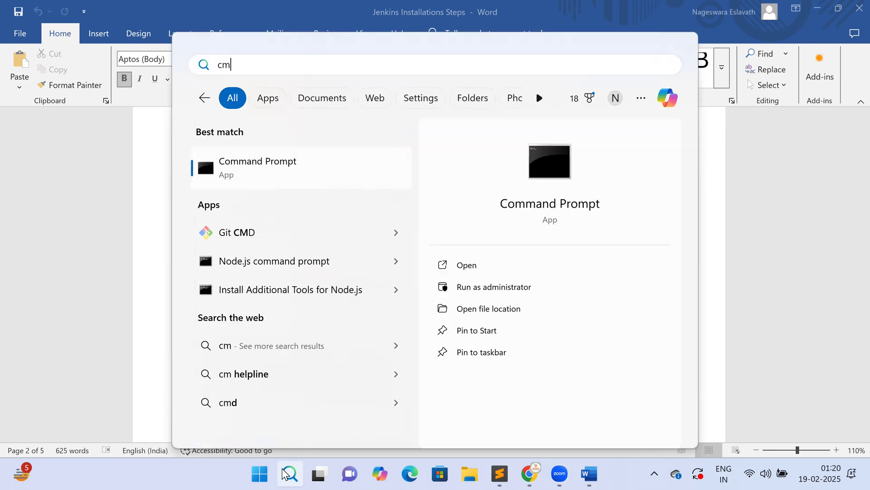
pyautogui.click(462, 265)
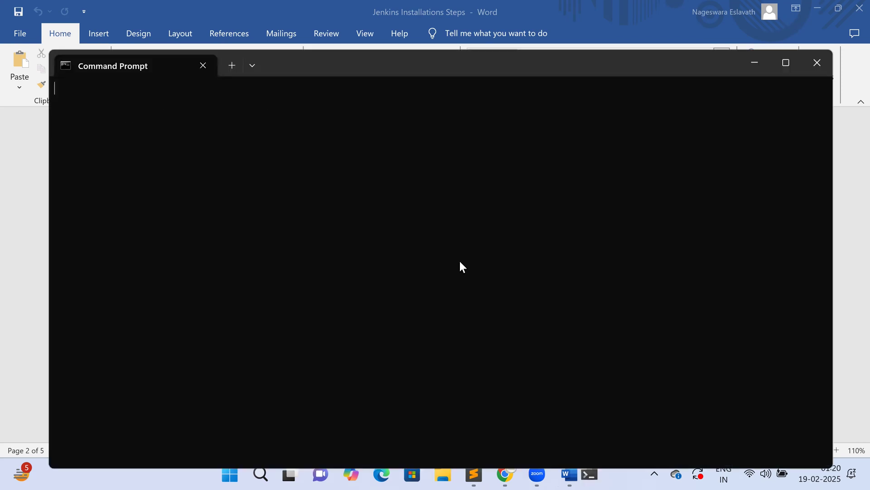
pyautogui.write('Java')
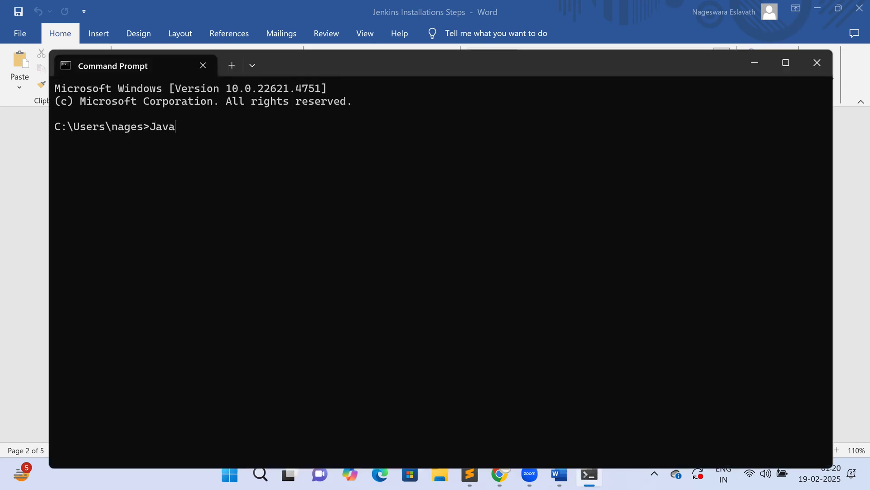
pyautogui.write(' -version')
pyautogui.press('Return')
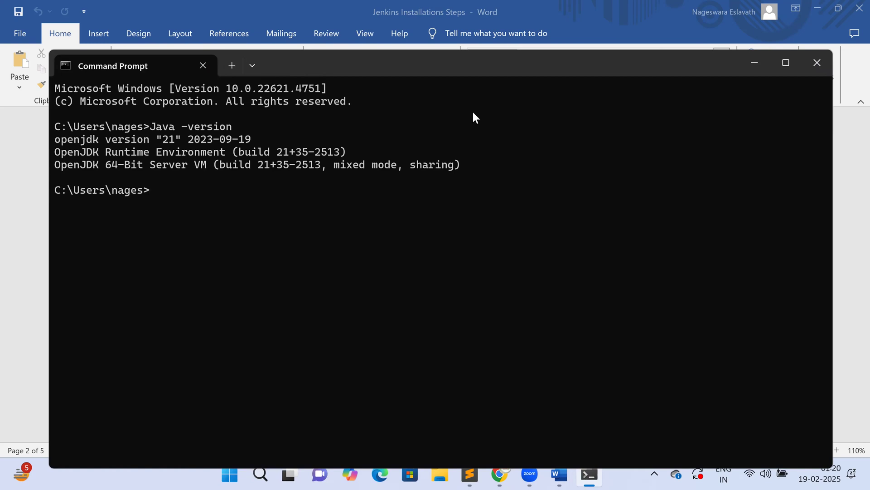
# - Close Command Prompt and mark the Step 2: Download Jenkins heading in the Word guide
pyautogui.click(817, 60)
pyautogui.click(567, 258)
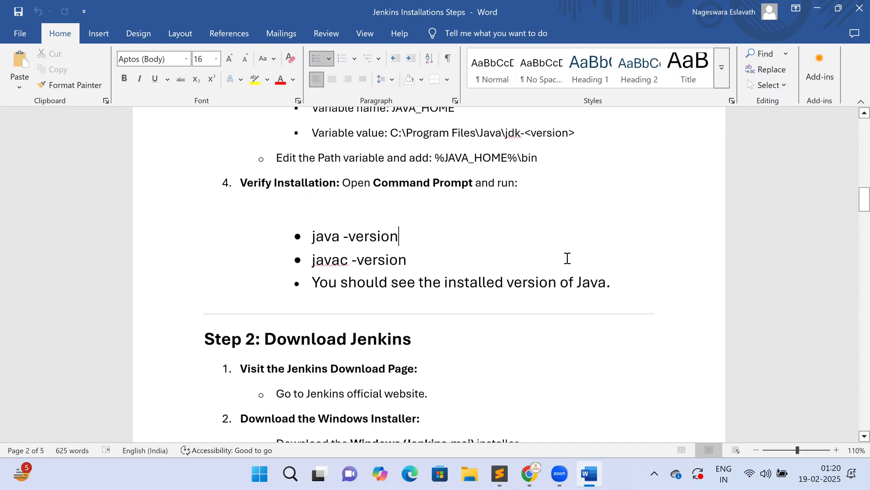
pyautogui.scroll(-3, 567, 258)
pyautogui.click(262, 220)
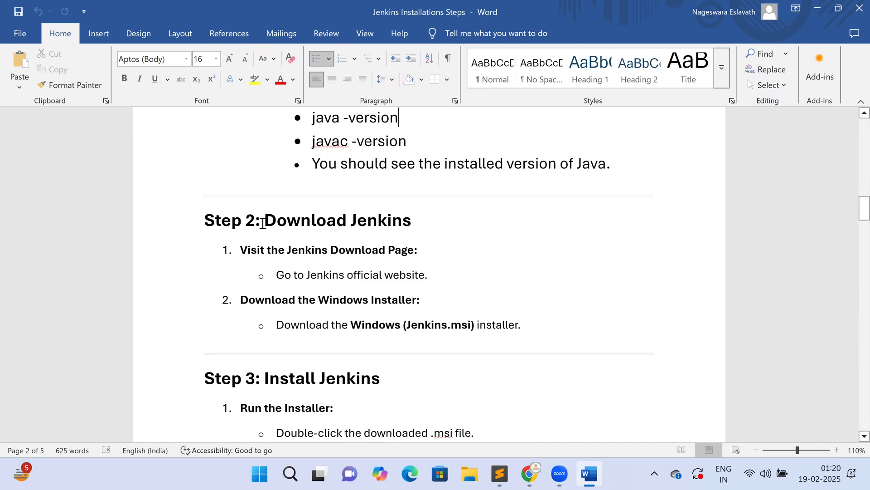
pyautogui.keyDown('shift'); pyautogui.click(437, 219); pyautogui.keyUp('shift')
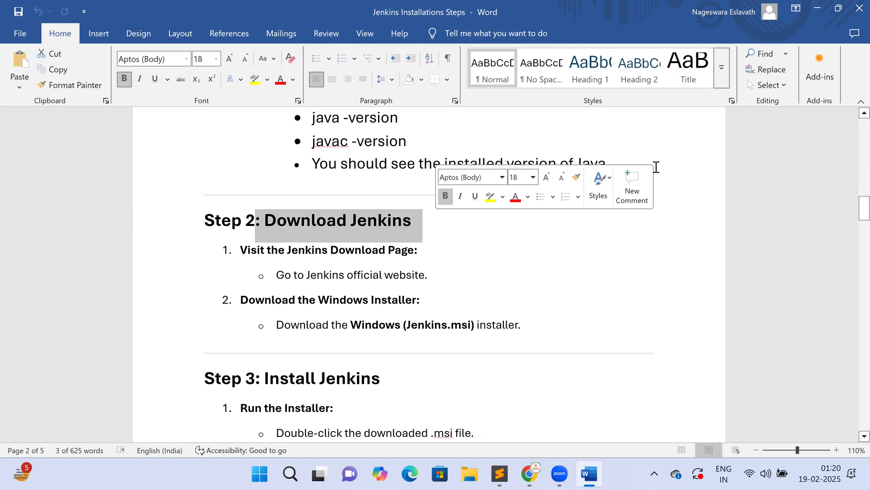
# - Highlight the official-website line, the Windows Installer step and Jenkins.msi, then bring up Chrome
pyautogui.moveTo(294, 275); pyautogui.dragTo(424, 275)
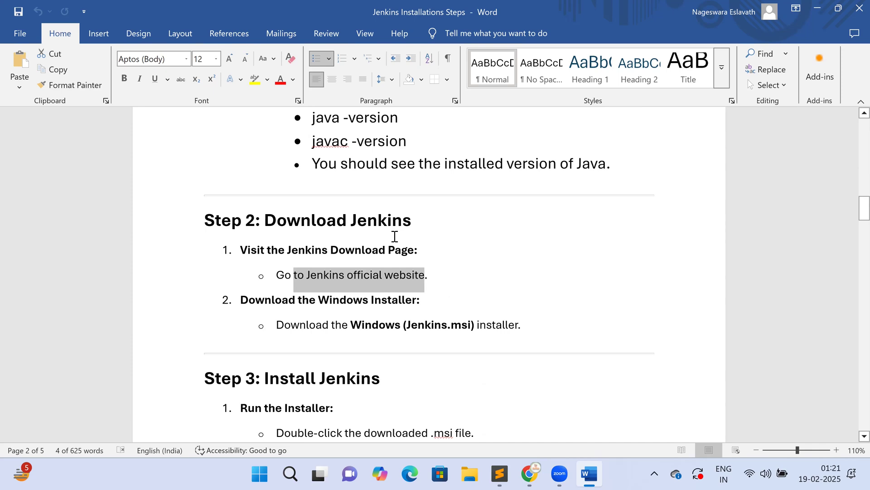
pyautogui.moveTo(241, 300); pyautogui.dragTo(397, 306)
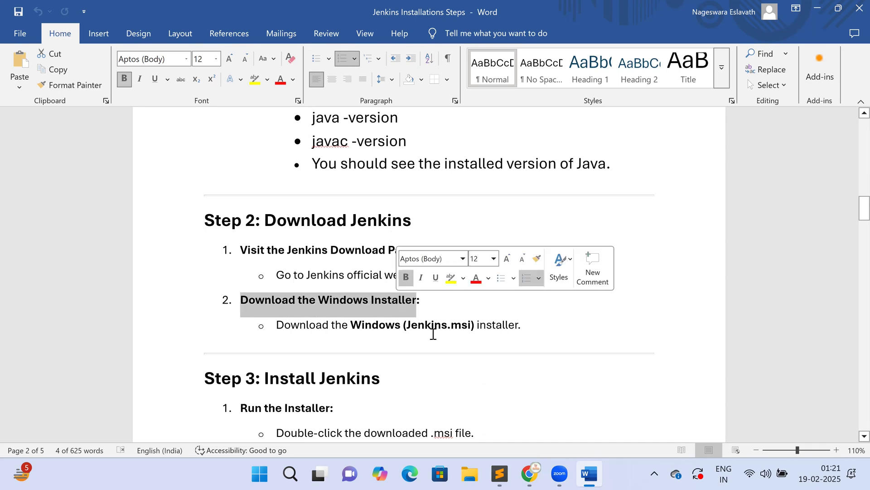
pyautogui.doubleClick(468, 324)
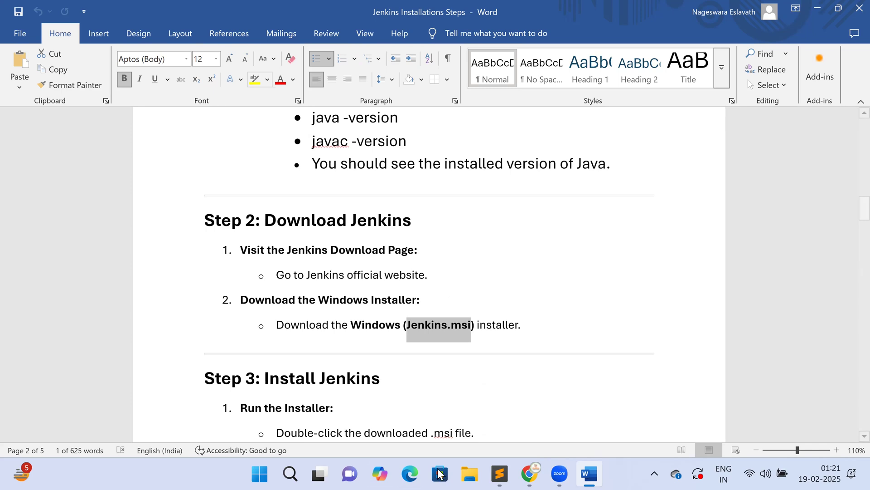
pyautogui.click(531, 474)
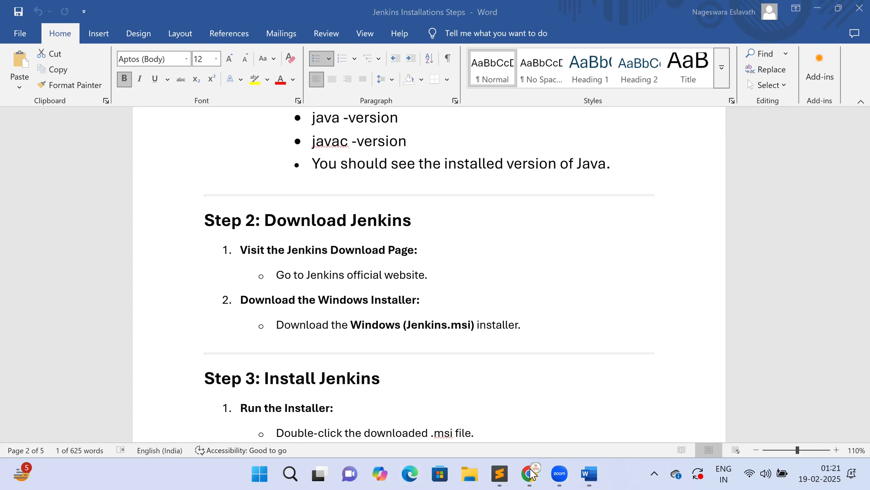
pyautogui.moveTo(531, 474)
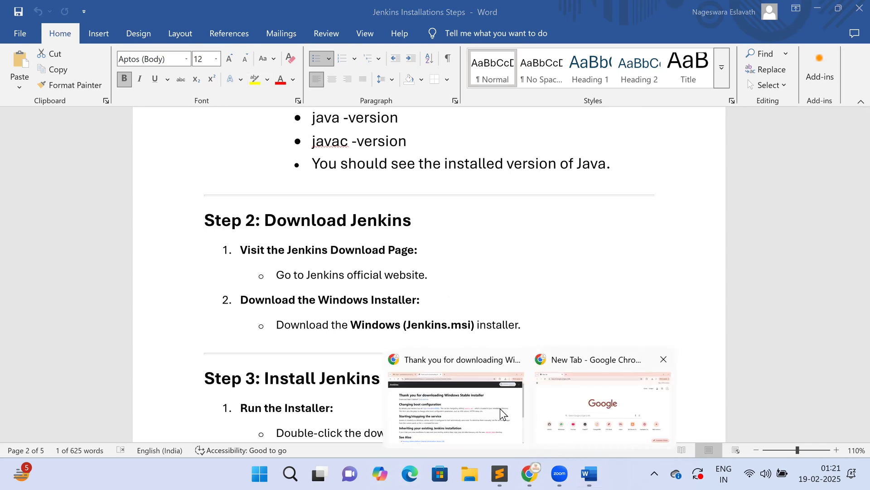
# - Return from the download confirmation to the jenkins.io download page and mark the Stable (LTS) heading
pyautogui.click(486, 401)
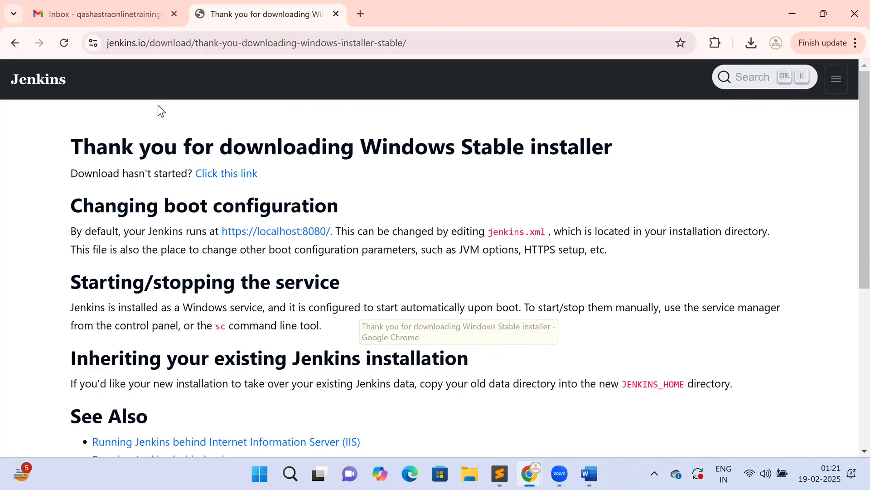
pyautogui.click(11, 46)
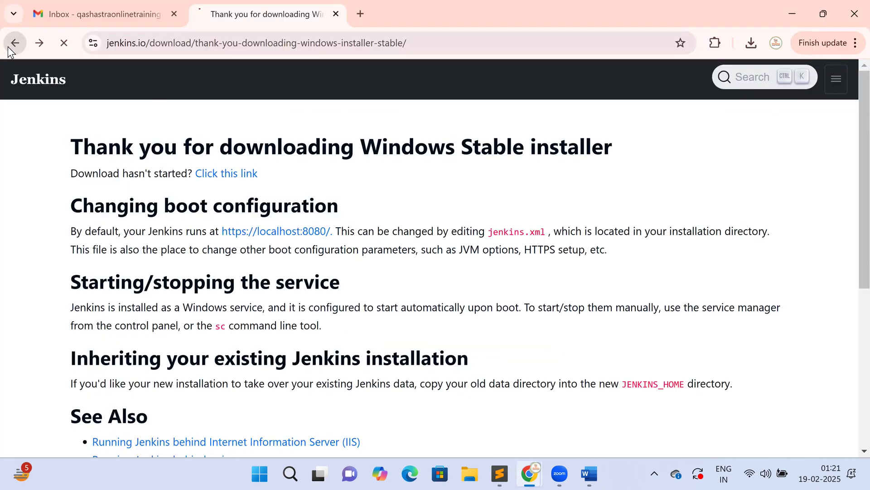
pyautogui.scroll(10, 169, 156)
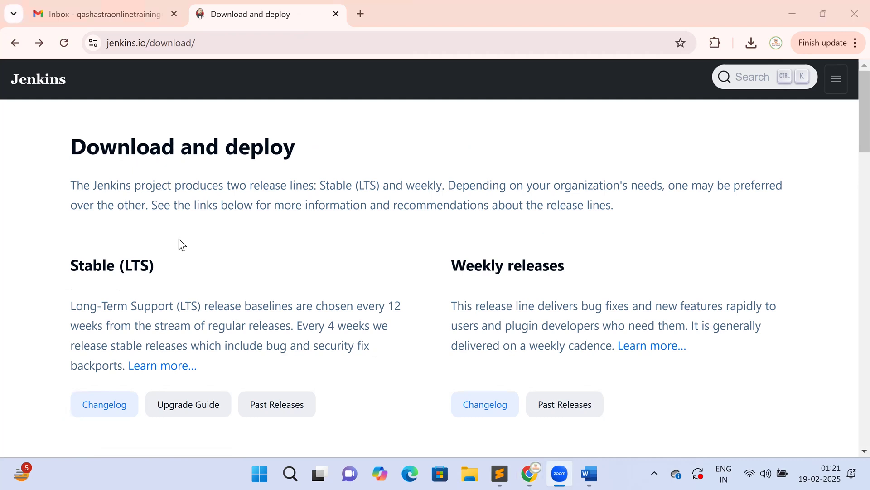
pyautogui.scroll(-1, 159, 235)
pyautogui.tripleClick(206, 203)
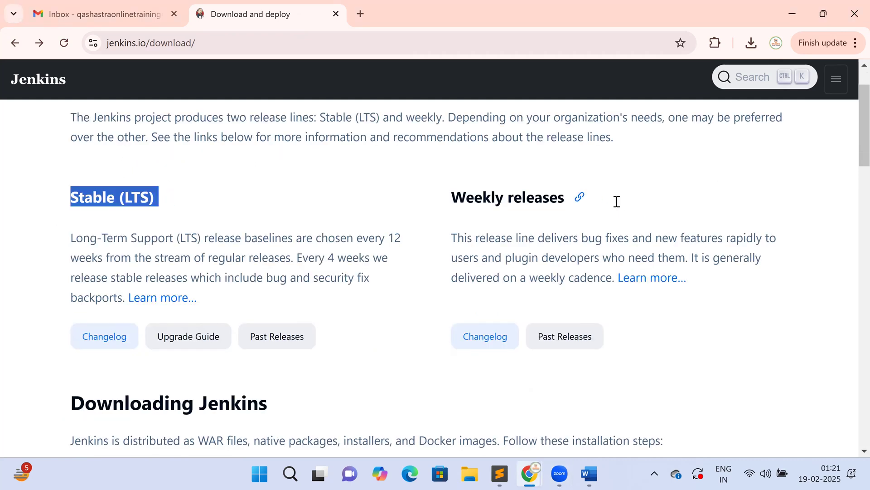
# - Scroll to item 3's post-download note and follow its User Handbook 'Installing Jenkins' link
pyautogui.scroll(-3, 603, 209)
pyautogui.scroll(-1, 233, 257)
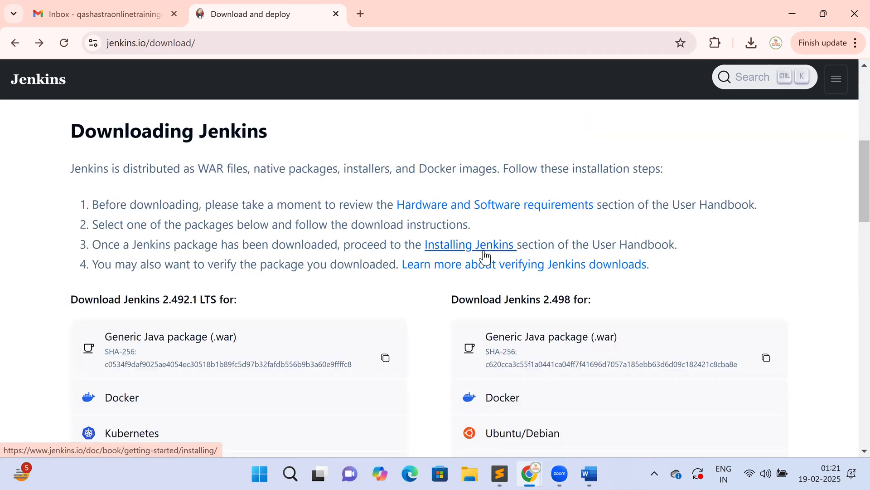
pyautogui.moveTo(94, 241); pyautogui.dragTo(316, 247)
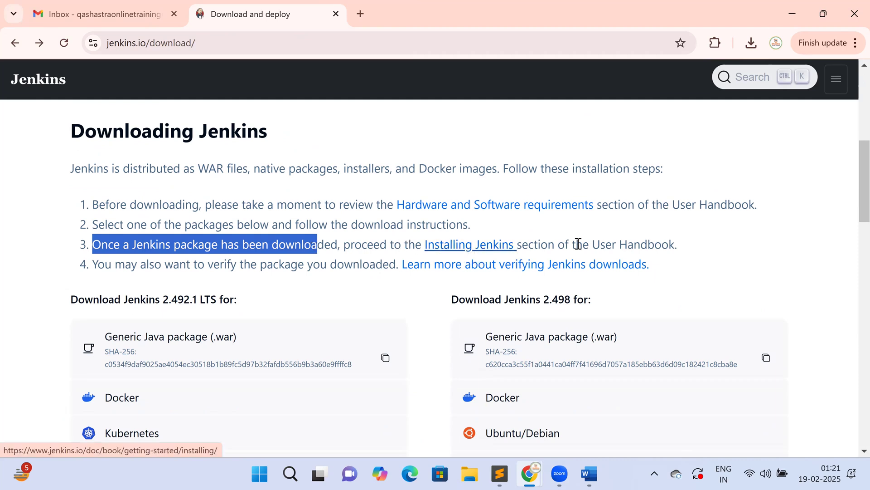
pyautogui.moveTo(687, 251); pyautogui.dragTo(467, 255)
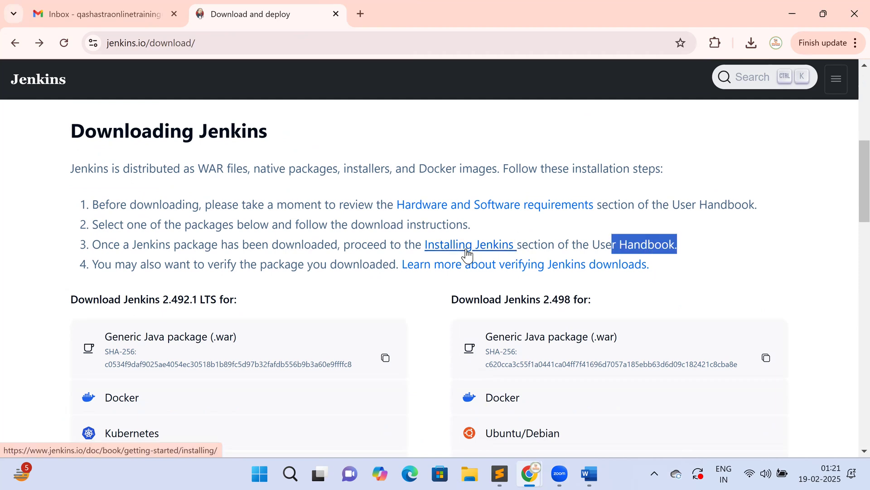
pyautogui.click(467, 254)
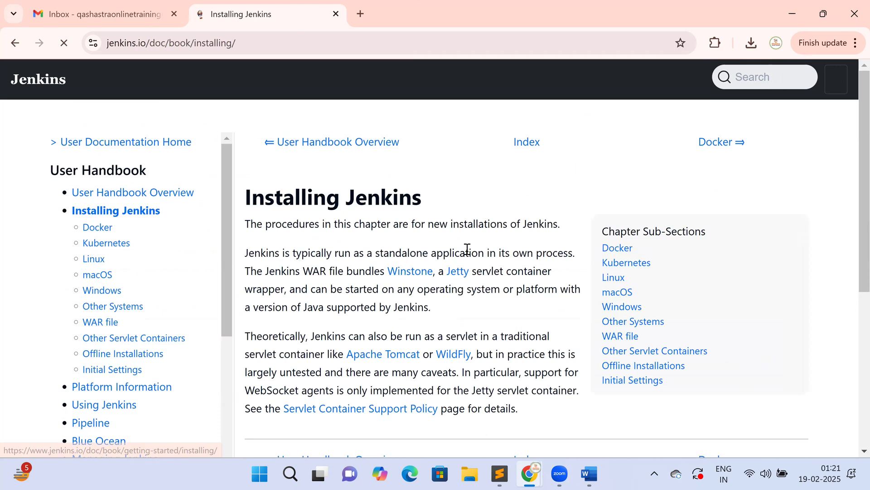
# - Highlight the Installing Jenkins heading and the Chapter Sub-Sections list of platforms
pyautogui.moveTo(265, 202); pyautogui.dragTo(422, 196)
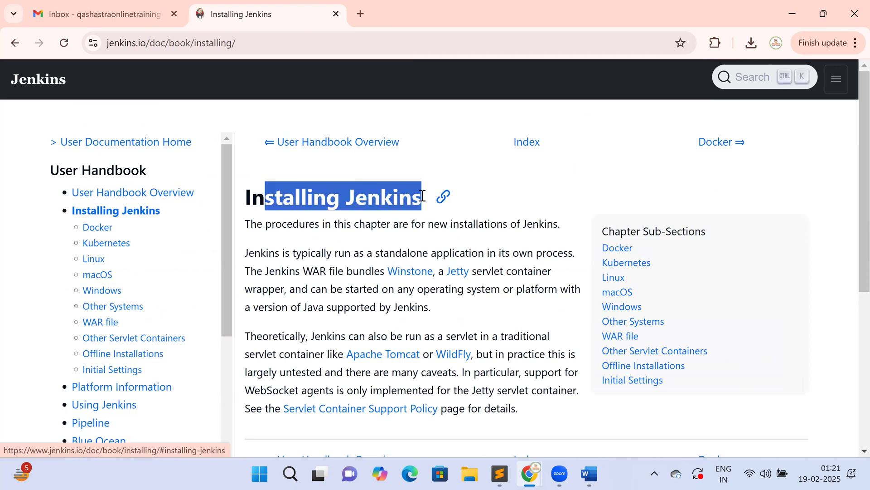
pyautogui.scroll(-4, 388, 325)
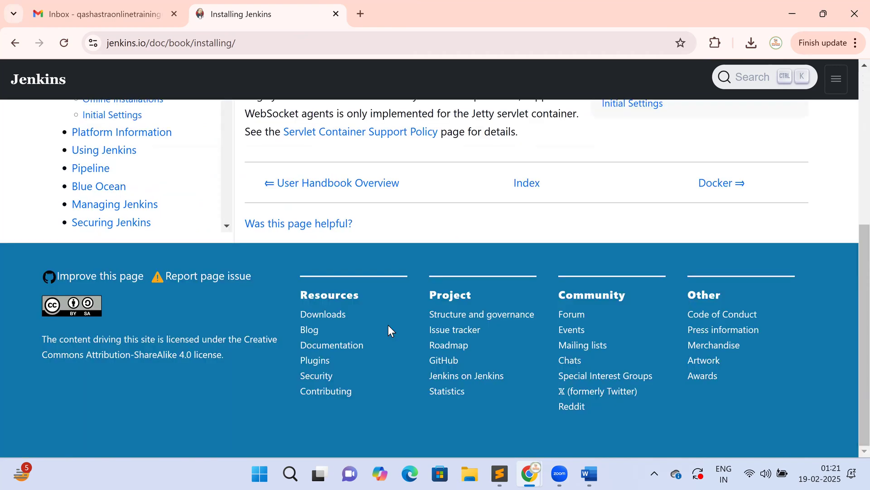
pyautogui.scroll(2, 388, 325)
pyautogui.scroll(3, 635, 272)
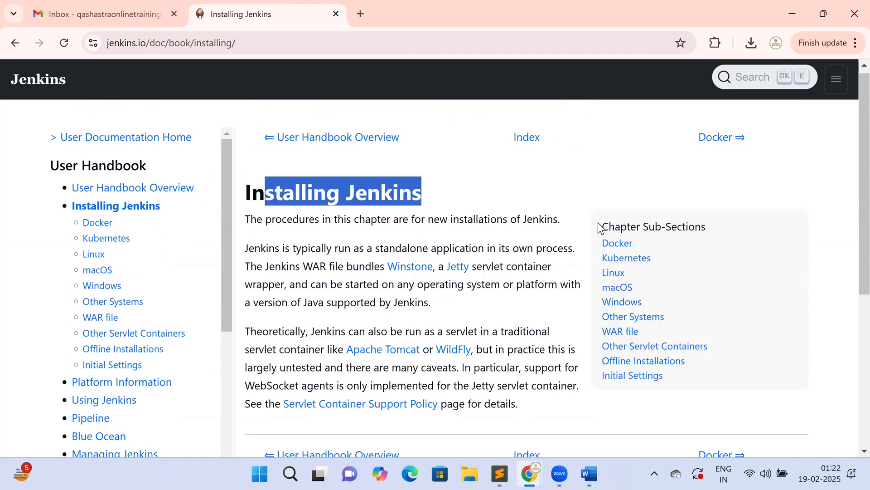
pyautogui.click(603, 227)
pyautogui.moveTo(651, 224); pyautogui.dragTo(713, 224)
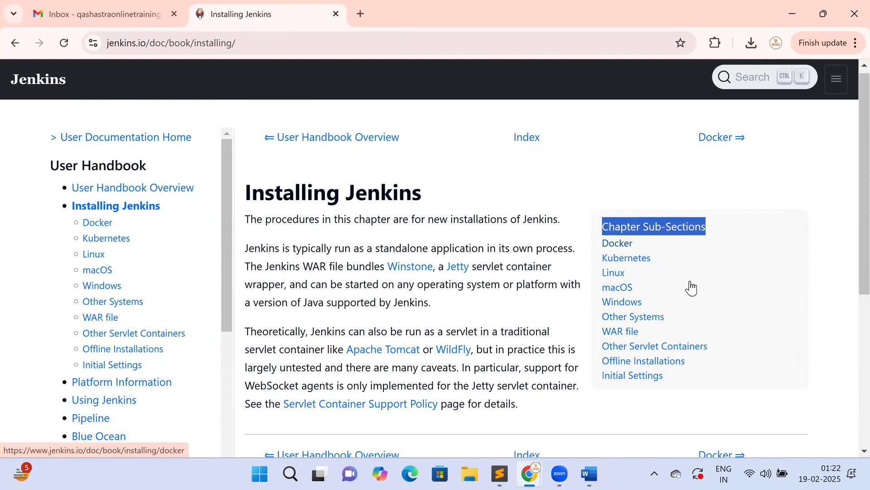
# - Open the Windows installation page and scroll to the Installation Setup Wizard section
pyautogui.click(630, 308)
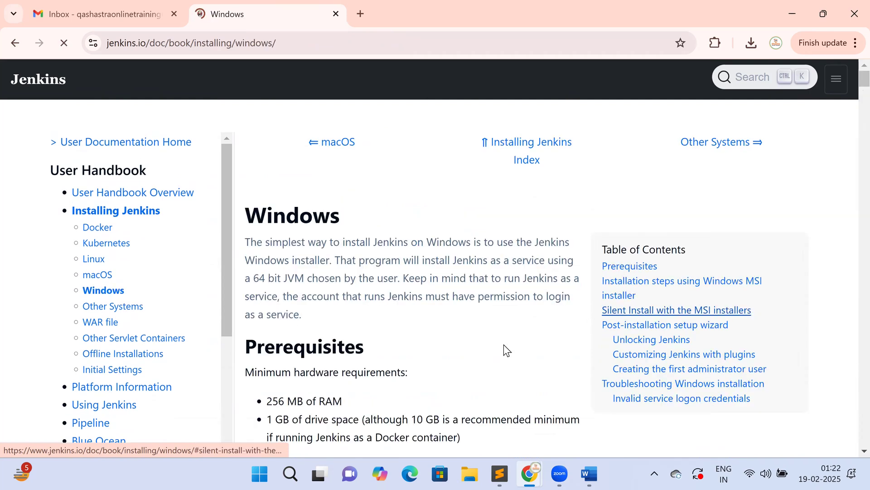
pyautogui.scroll(-1, 505, 344)
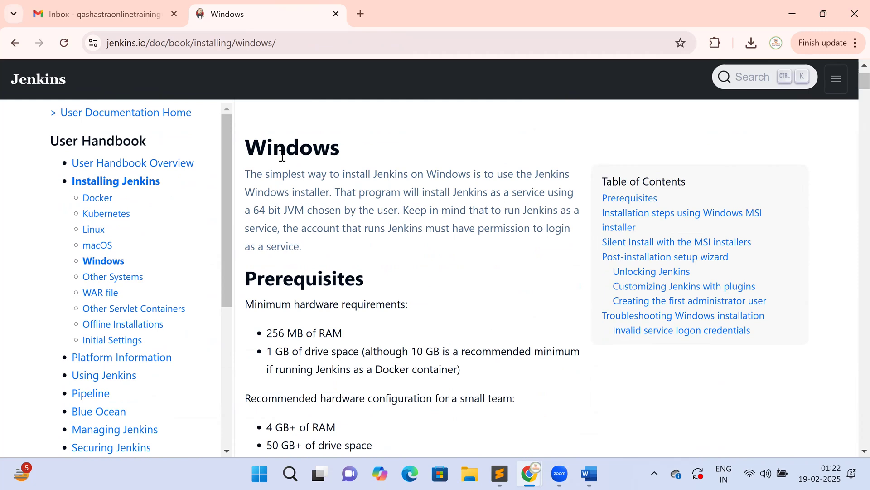
pyautogui.doubleClick(266, 144)
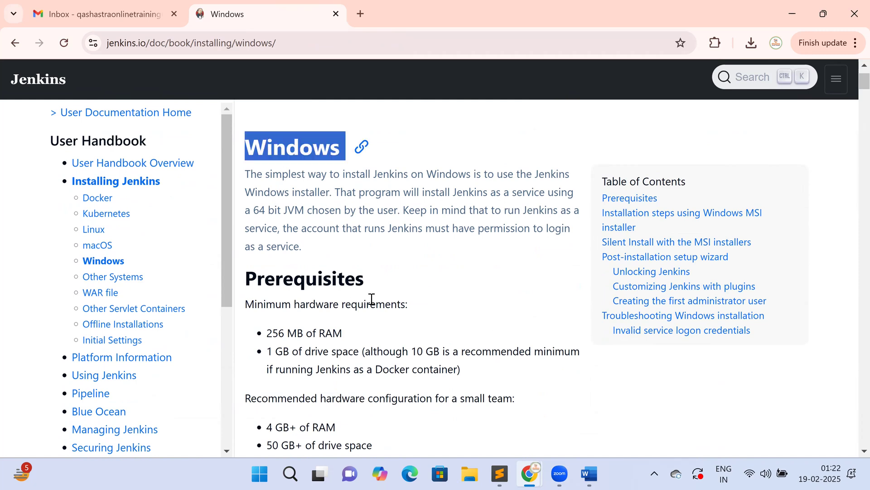
pyautogui.scroll(-1, 371, 298)
pyautogui.scroll(-1, 372, 303)
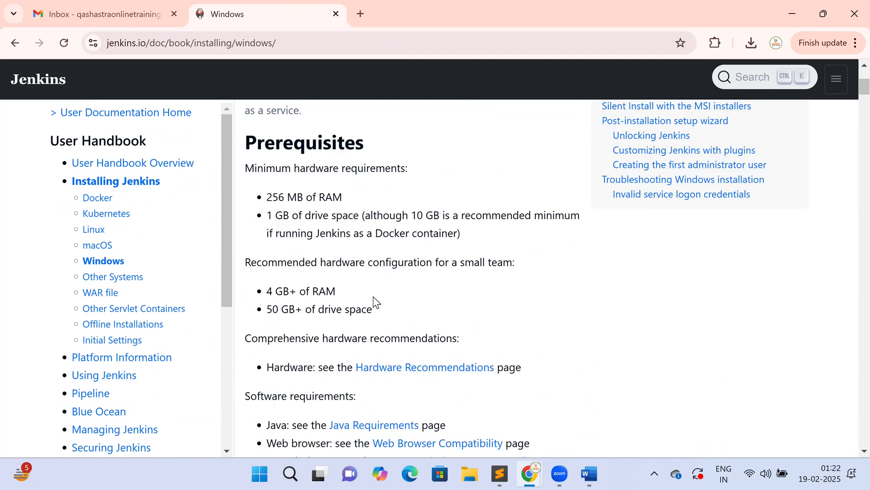
pyautogui.scroll(-3, 374, 296)
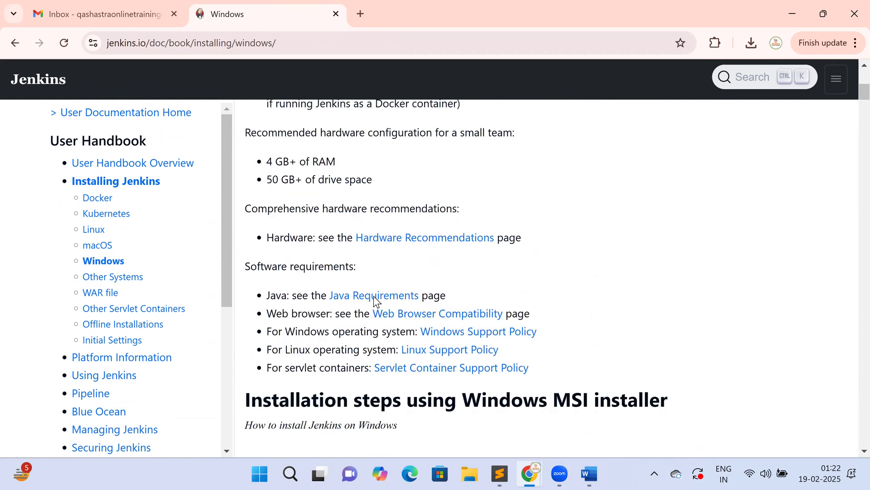
pyautogui.scroll(-6, 373, 296)
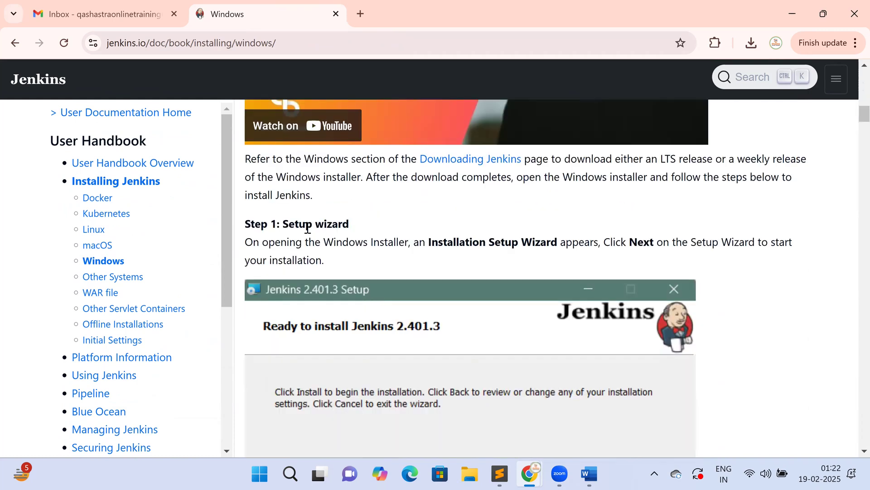
pyautogui.moveTo(431, 240); pyautogui.dragTo(554, 241)
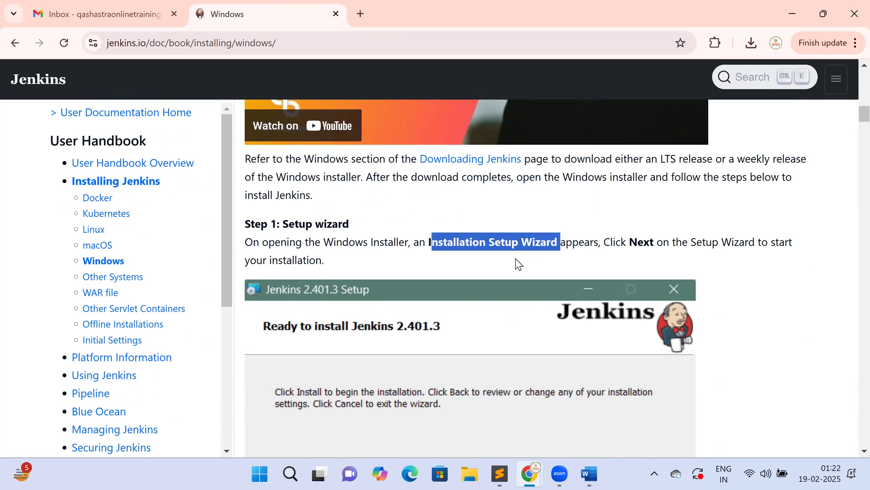
# - Read through the early MSI installer wizard steps in the Windows guide
pyautogui.scroll(-1, 521, 263)
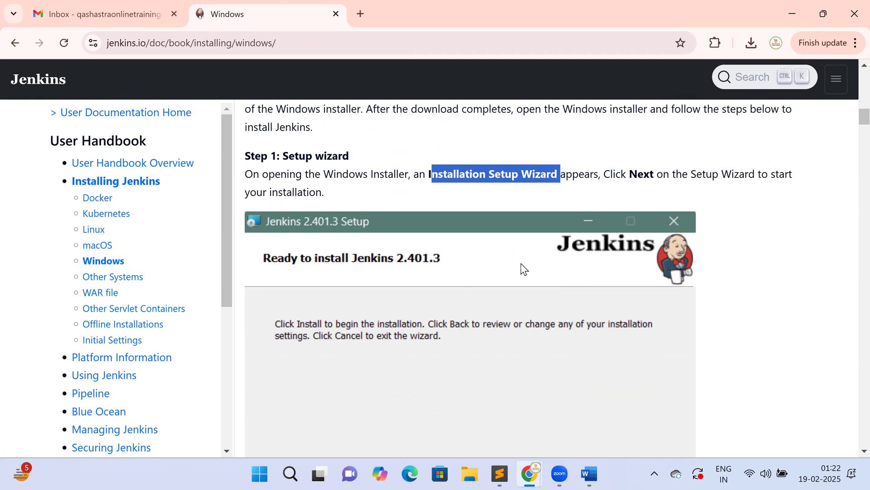
pyautogui.scroll(-4, 521, 263)
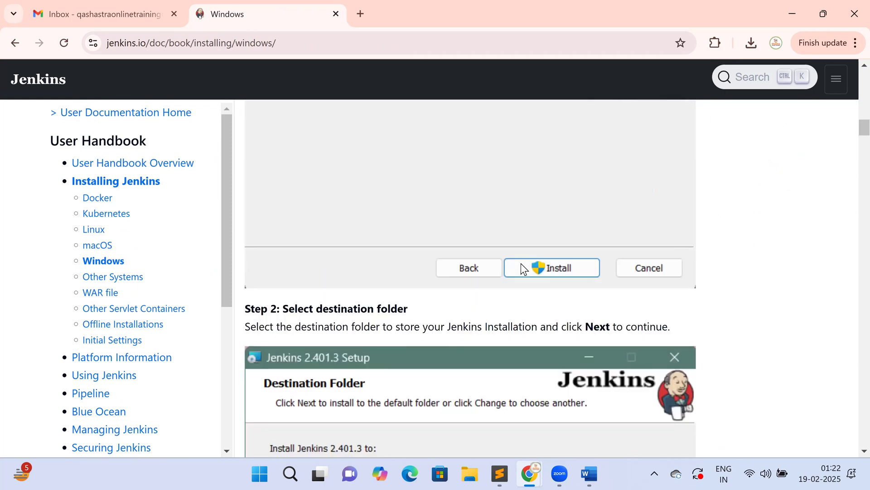
pyautogui.scroll(4, 520, 263)
pyautogui.scroll(-8, 521, 263)
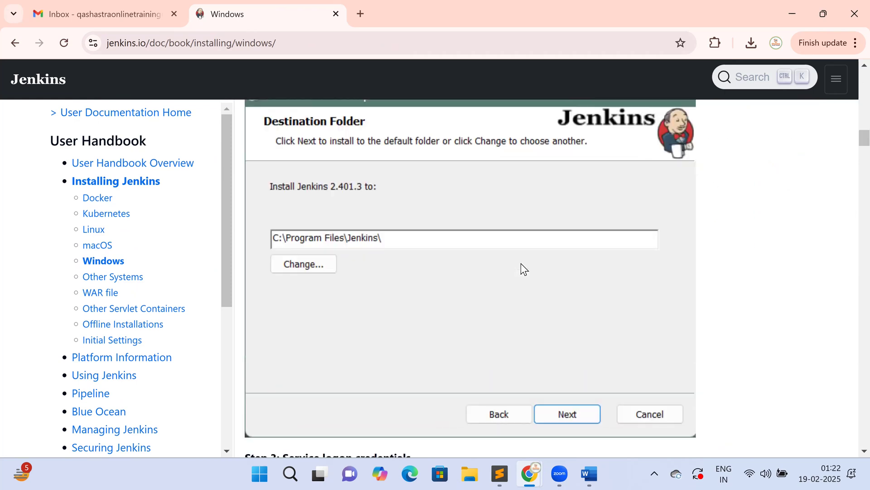
pyautogui.scroll(1, 521, 263)
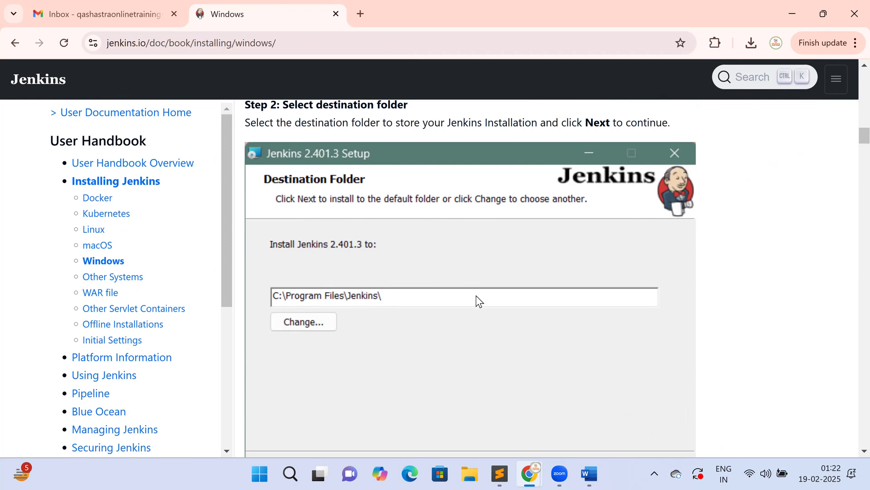
pyautogui.scroll(-3, 477, 295)
pyautogui.scroll(-1, 479, 300)
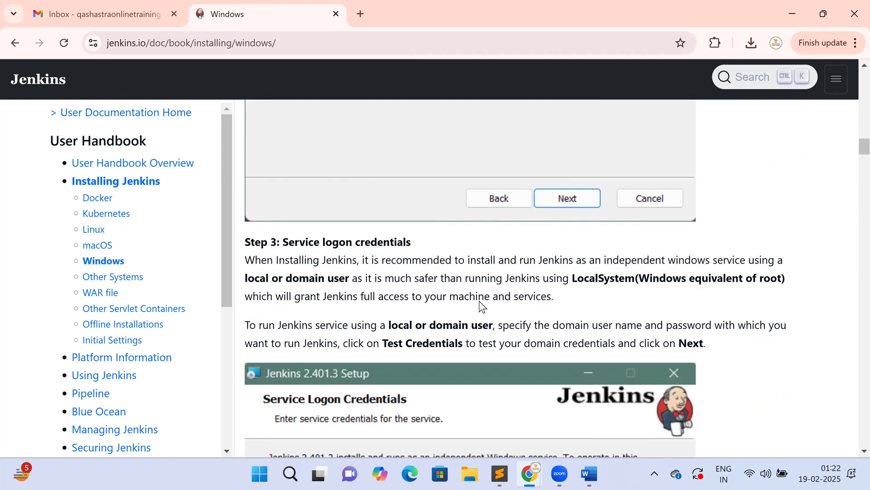
pyautogui.scroll(-1, 479, 300)
pyautogui.scroll(-2, 473, 300)
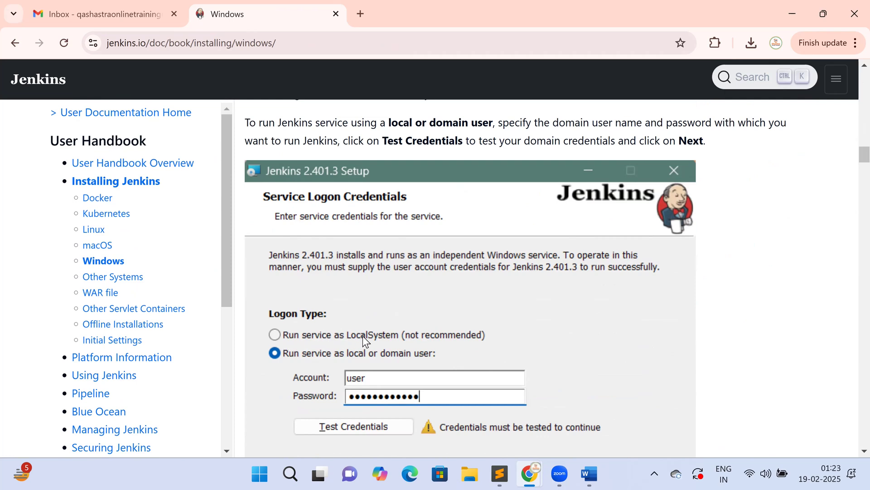
pyautogui.scroll(-1, 594, 347)
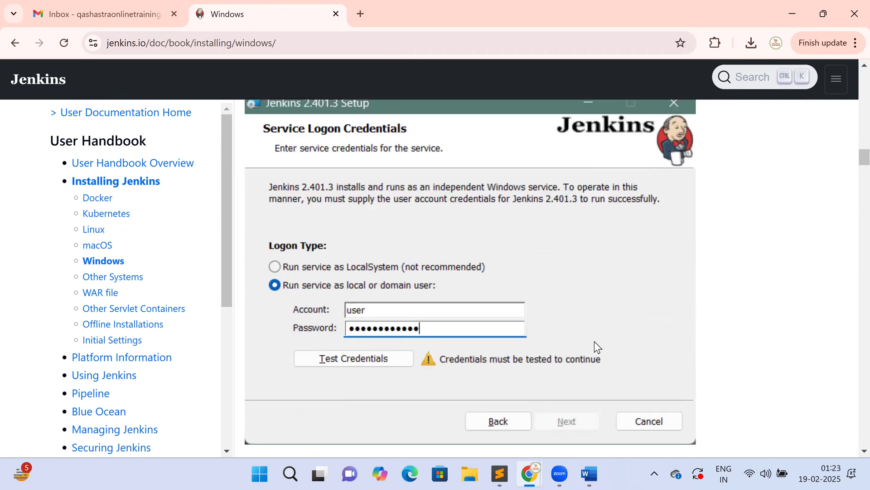
pyautogui.scroll(-4, 596, 341)
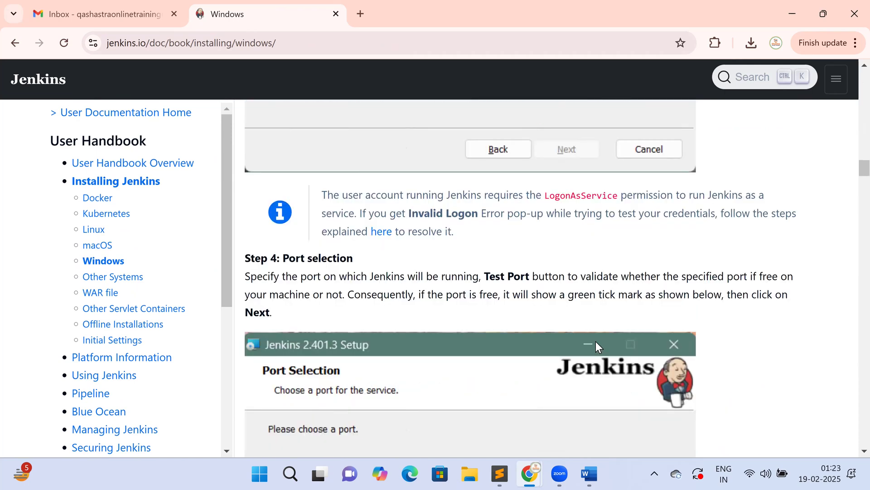
pyautogui.scroll(-4, 595, 341)
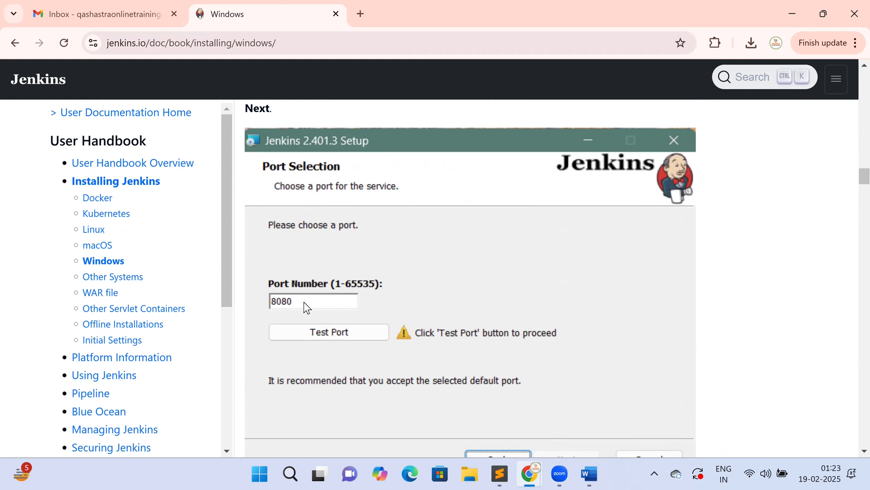
pyautogui.scroll(-1, 303, 301)
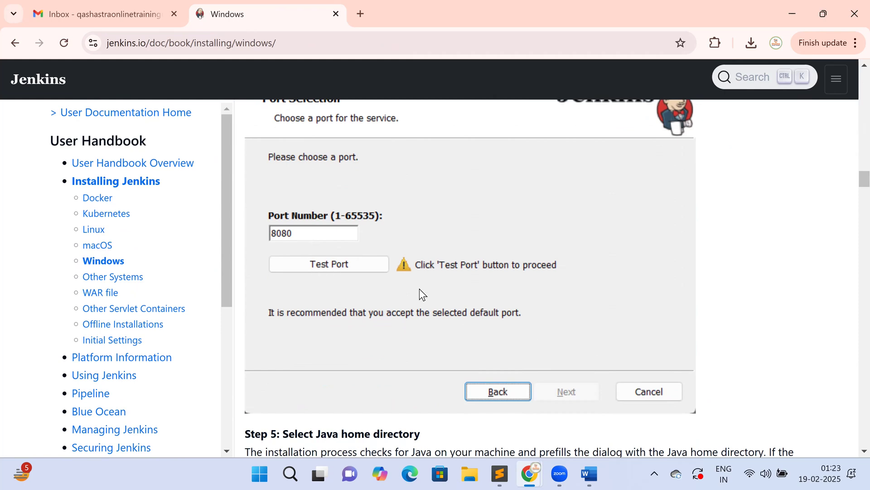
# - Continue past Step 8, noting 'Windows Service', down to 'Silent Install with the MSI installers'
pyautogui.scroll(-6, 422, 291)
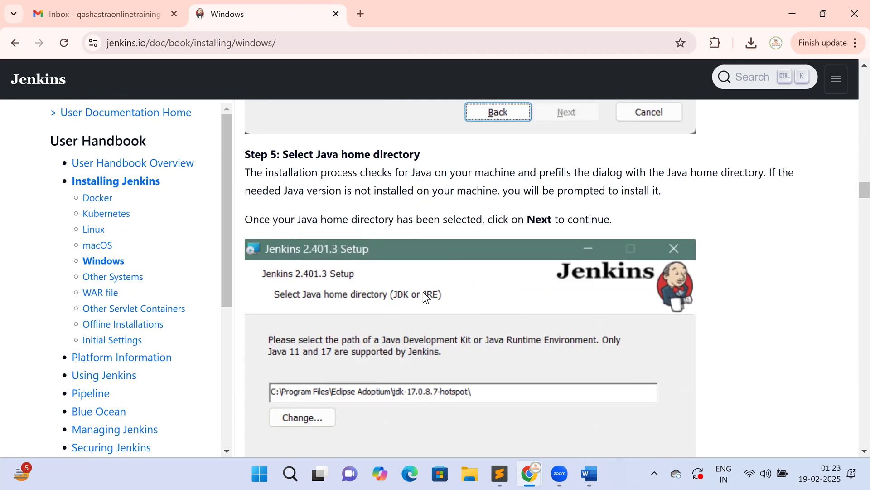
pyautogui.scroll(-3, 426, 297)
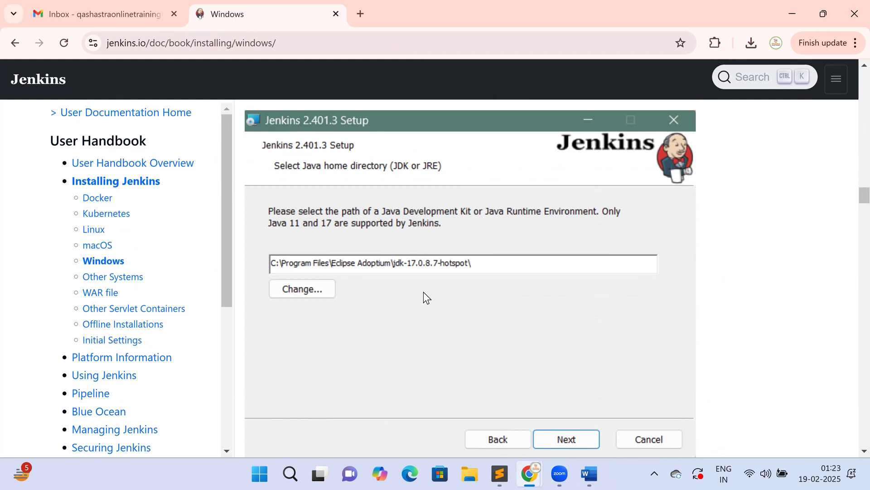
pyautogui.scroll(-5, 424, 292)
pyautogui.scroll(-4, 425, 292)
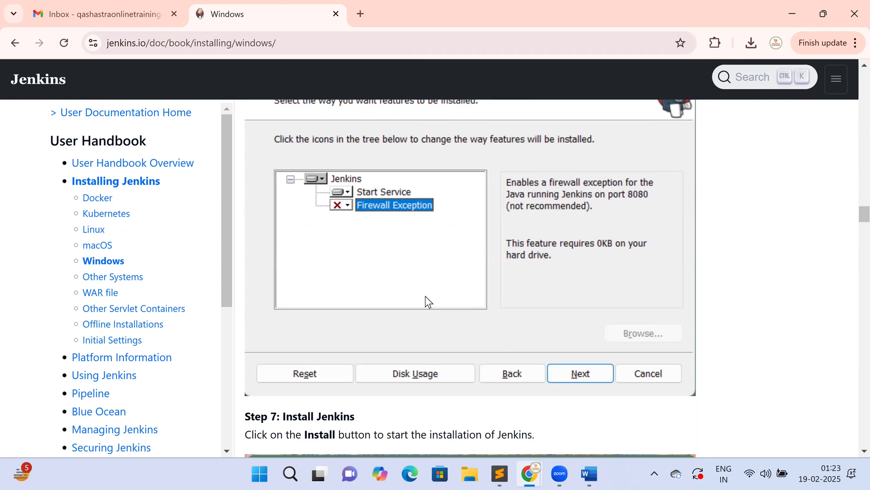
pyautogui.scroll(-5, 425, 296)
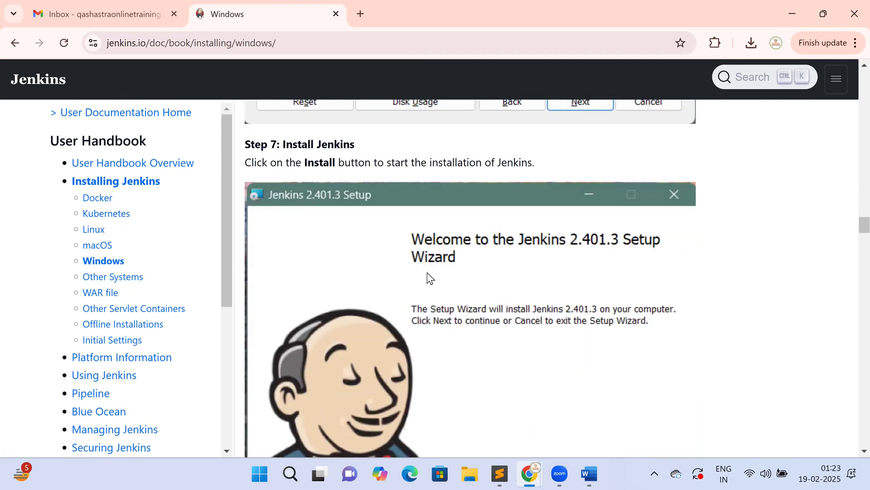
pyautogui.scroll(-3, 568, 304)
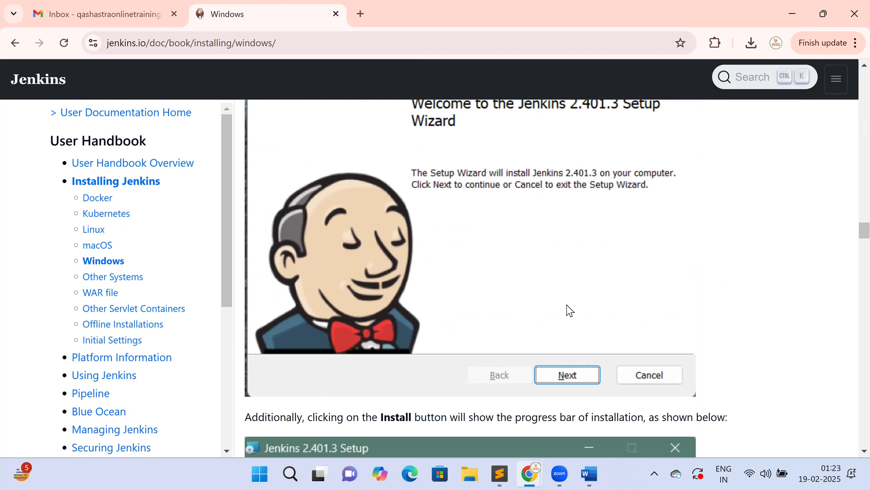
pyautogui.scroll(-5, 567, 305)
pyautogui.scroll(-4, 565, 304)
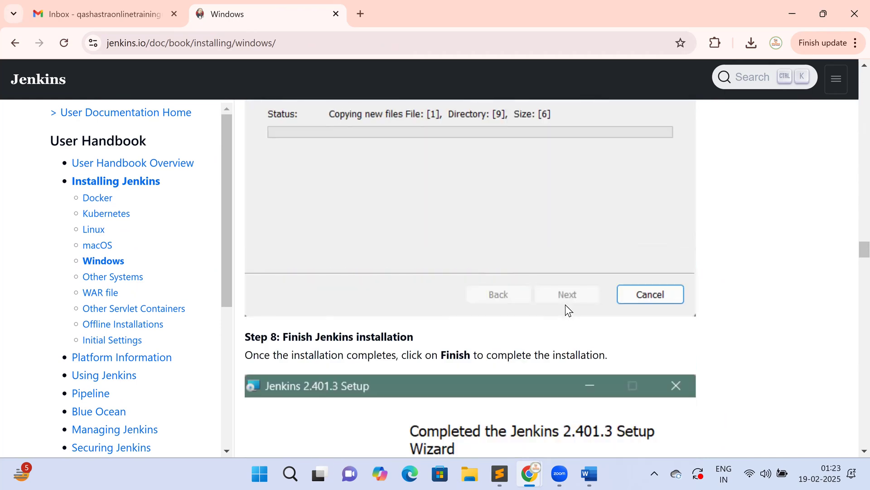
pyautogui.scroll(-3, 565, 304)
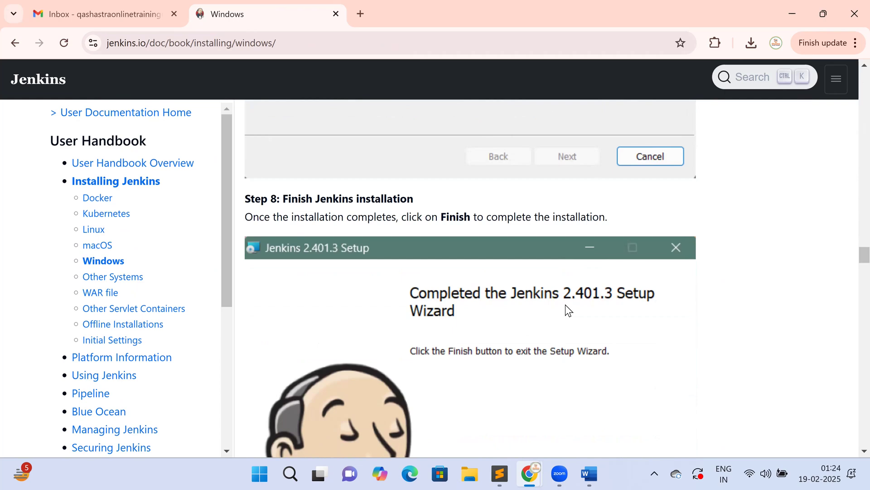
pyautogui.scroll(-7, 564, 303)
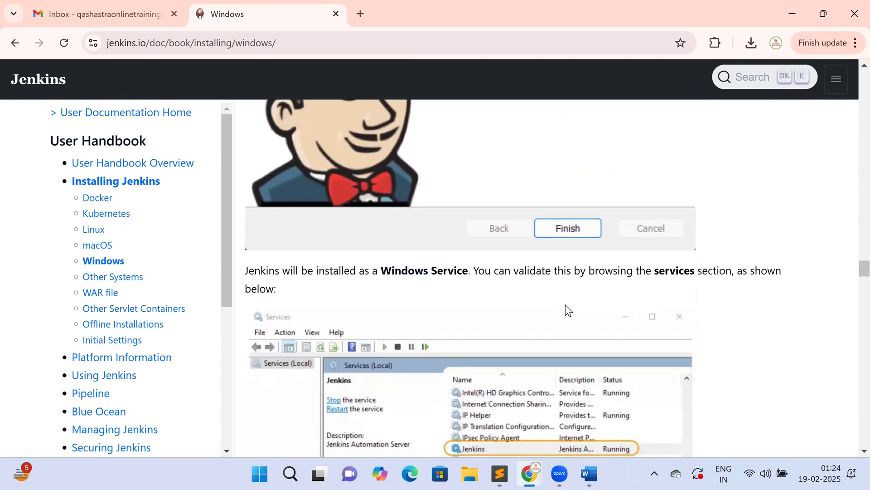
pyautogui.scroll(-1, 564, 303)
pyautogui.moveTo(378, 207); pyautogui.dragTo(457, 206)
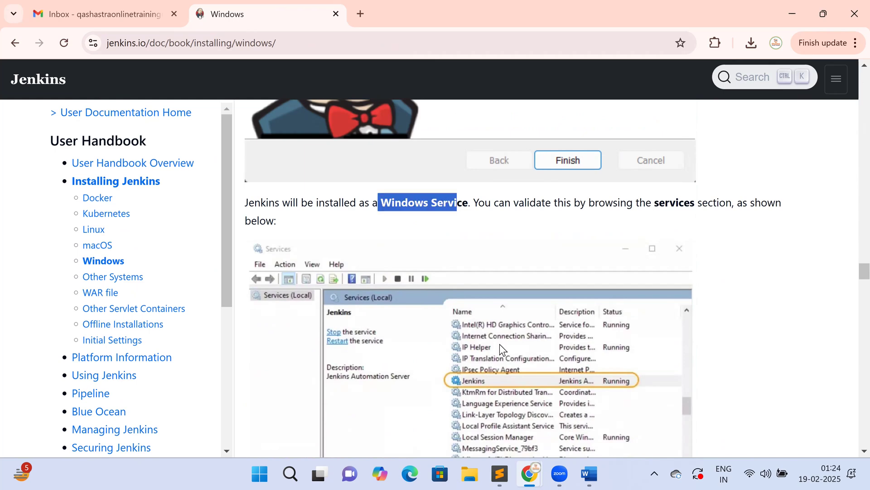
pyautogui.scroll(-2, 470, 252)
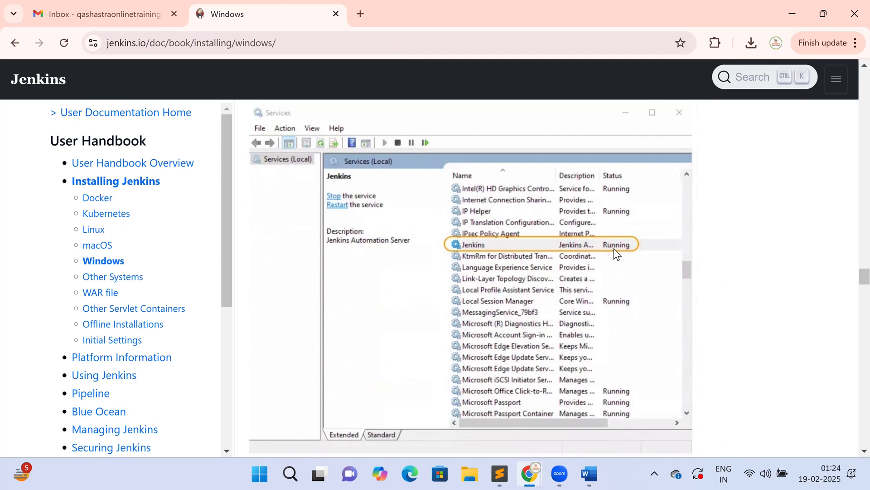
pyautogui.scroll(-5, 615, 252)
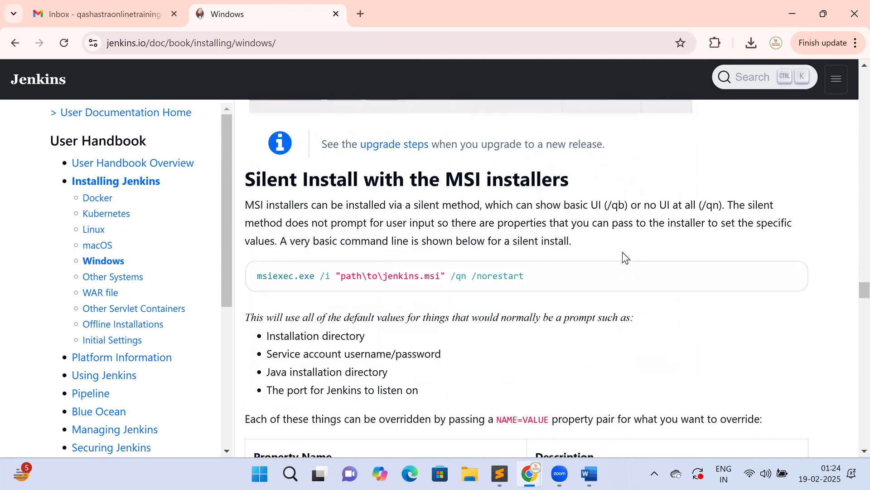
pyautogui.scroll(-5, 623, 256)
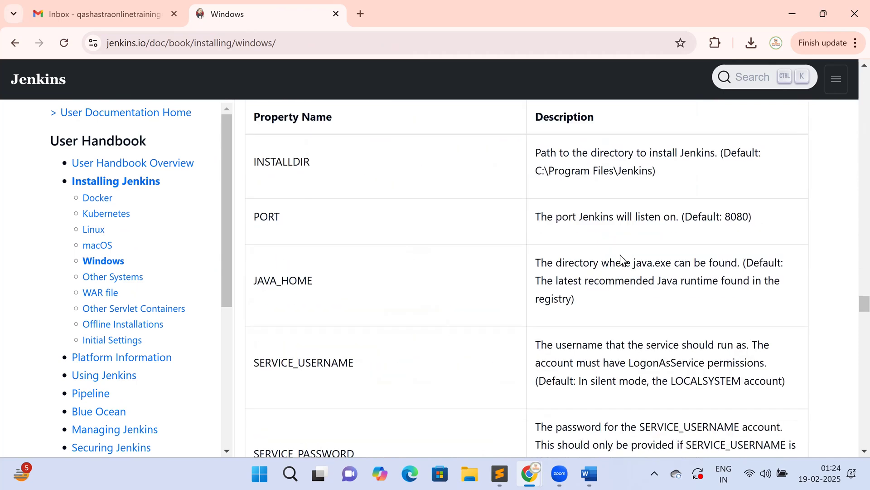
pyautogui.scroll(-5, 620, 254)
pyautogui.scroll(-5, 620, 254)
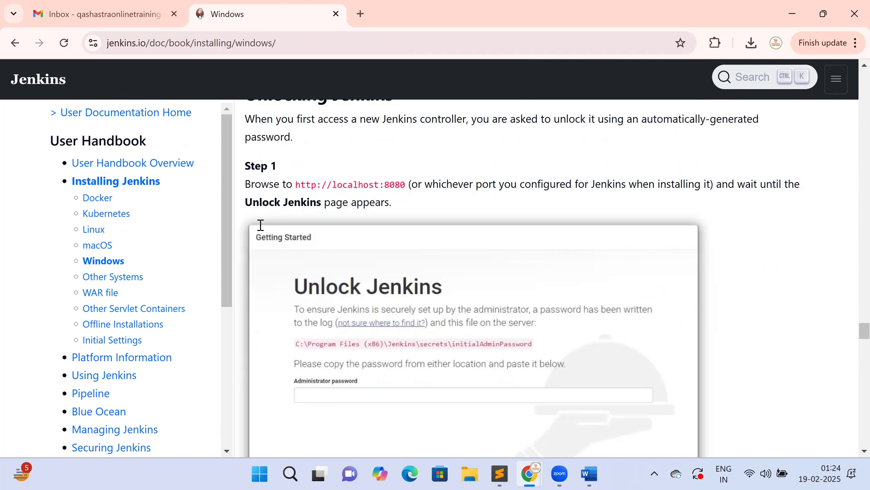
pyautogui.scroll(3, 254, 227)
pyautogui.moveTo(246, 139); pyautogui.dragTo(506, 121)
pyautogui.scroll(2, 478, 228)
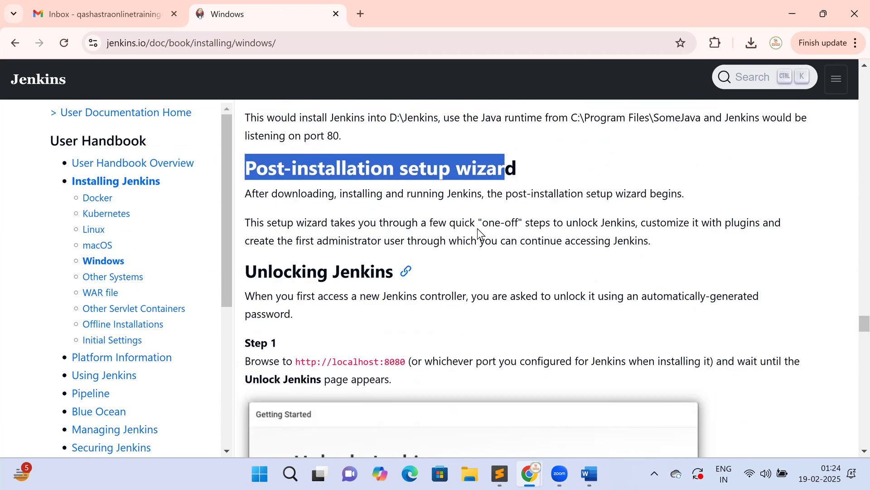
pyautogui.scroll(-3, 382, 303)
pyautogui.moveTo(293, 252); pyautogui.dragTo(409, 250)
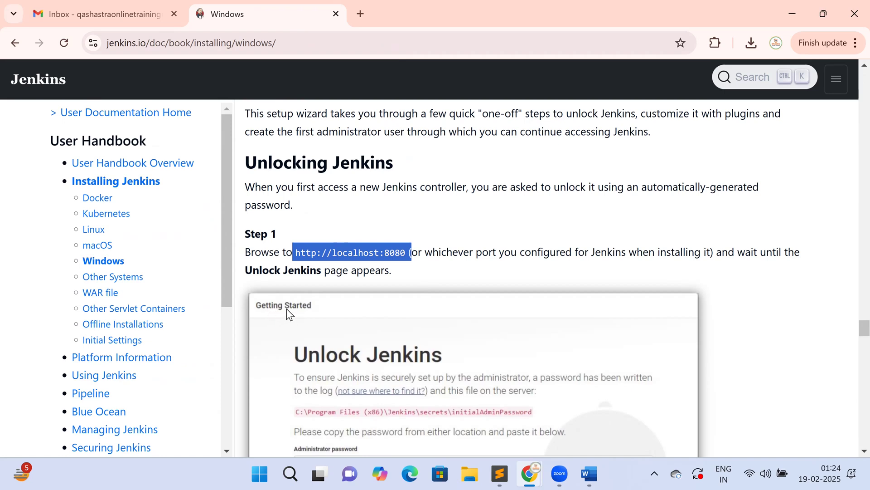
pyautogui.scroll(-3, 360, 337)
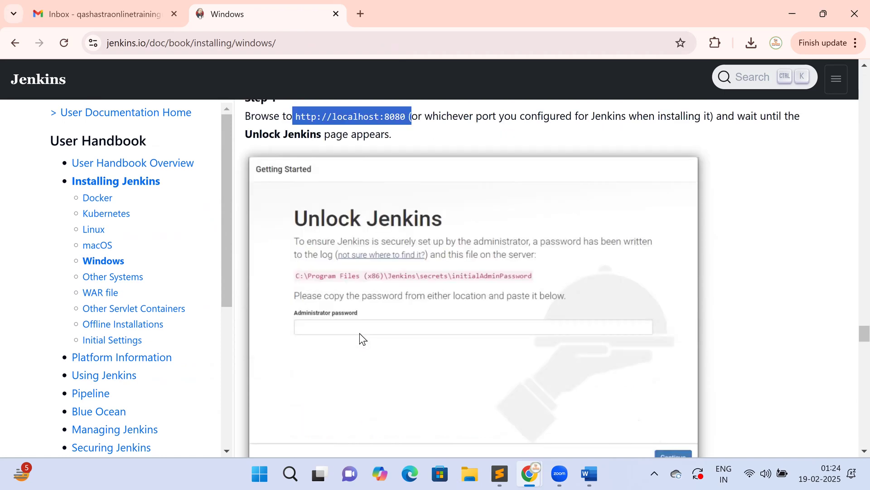
pyautogui.scroll(-1, 360, 337)
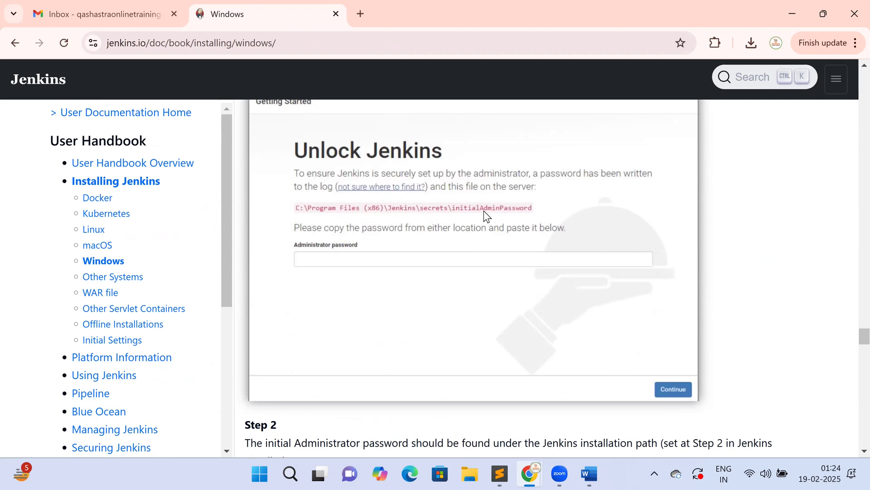
pyautogui.scroll(-6, 483, 210)
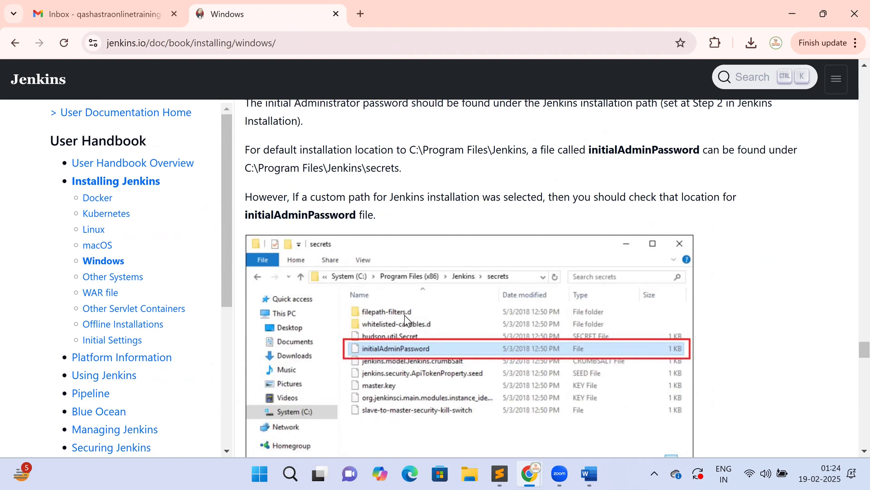
pyautogui.scroll(-5, 516, 314)
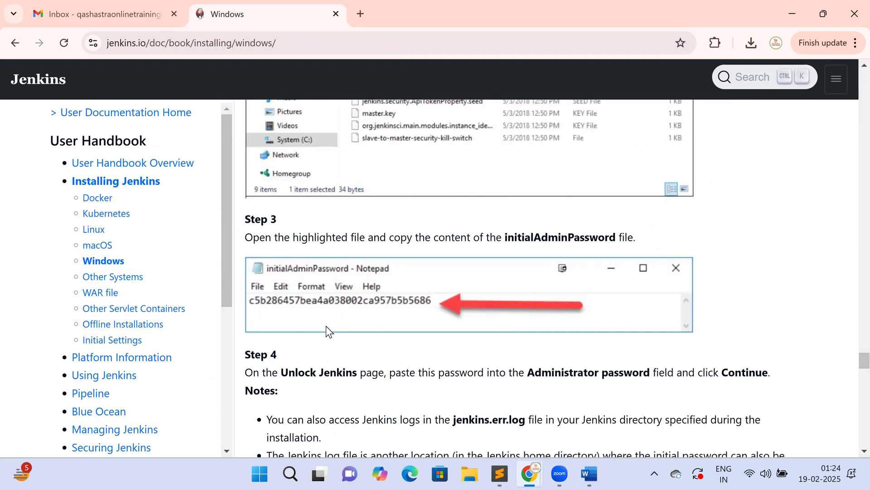
pyautogui.scroll(-5, 338, 327)
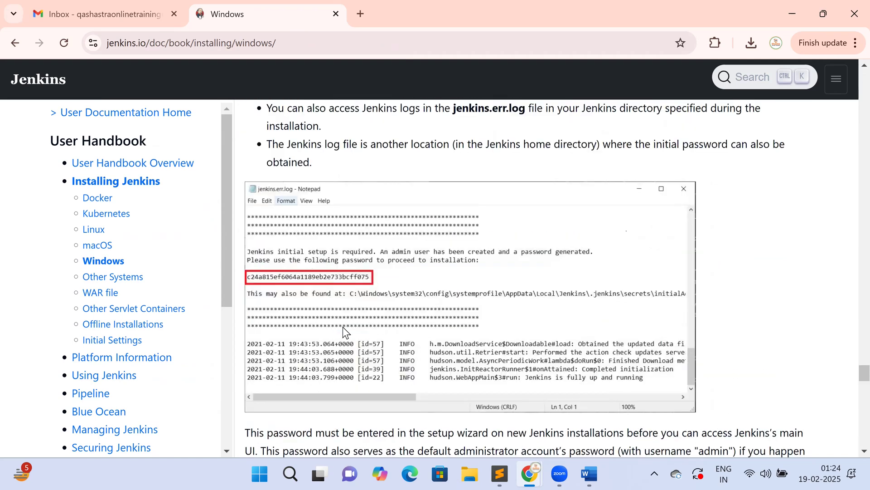
pyautogui.scroll(-5, 344, 327)
# - Go back through the Installing Jenkins page to the jenkins.io download page
pyautogui.scroll(-5, 346, 327)
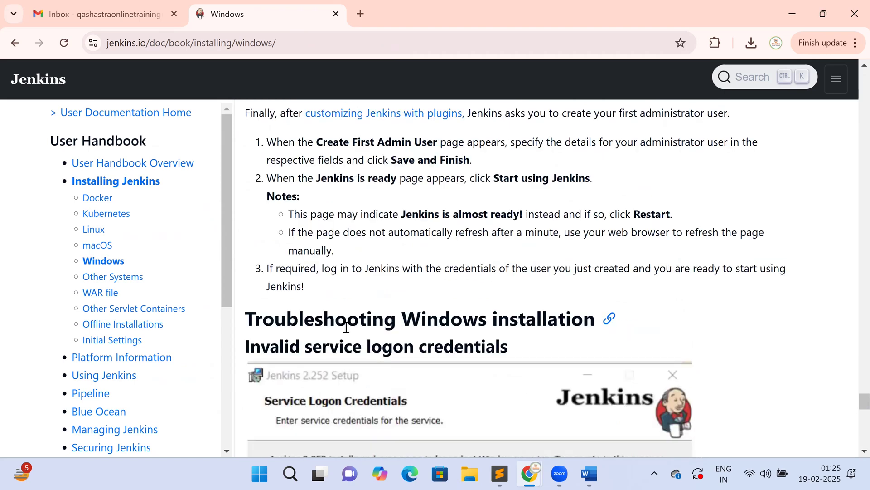
pyautogui.scroll(-5, 431, 293)
pyautogui.scroll(-5, 445, 299)
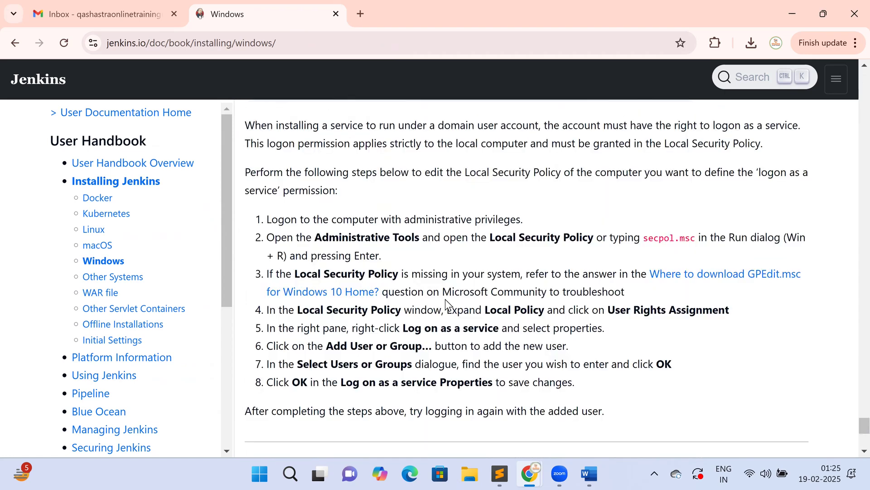
pyautogui.scroll(-5, 445, 298)
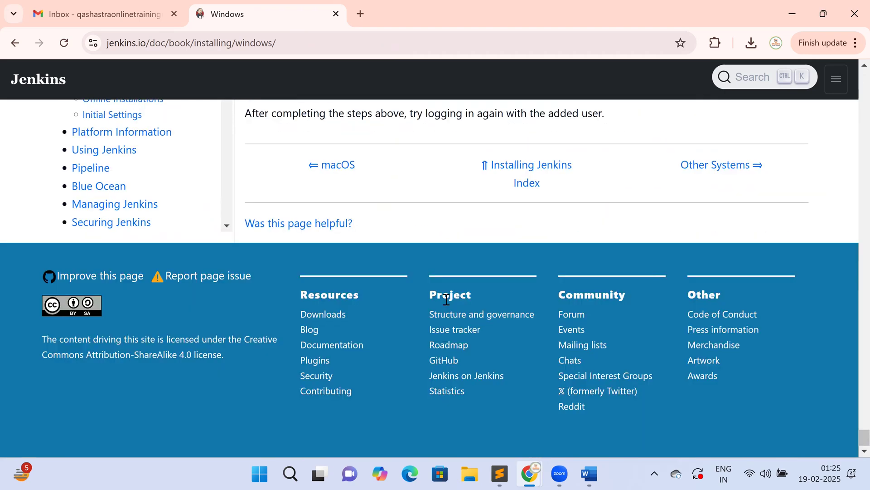
pyautogui.scroll(5, 447, 299)
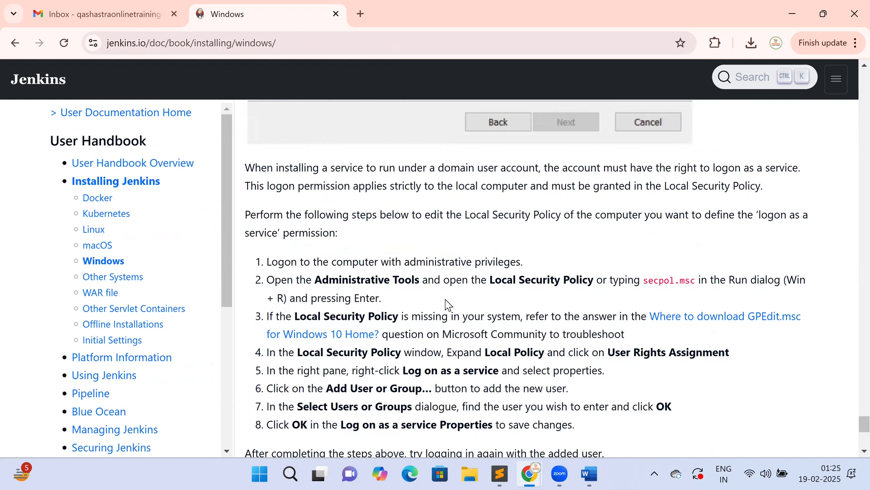
pyautogui.scroll(3, 445, 299)
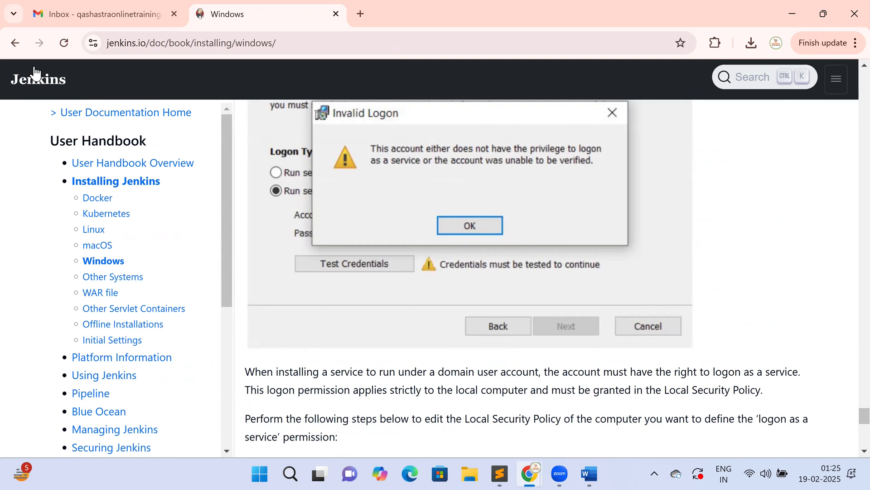
pyautogui.click(20, 41)
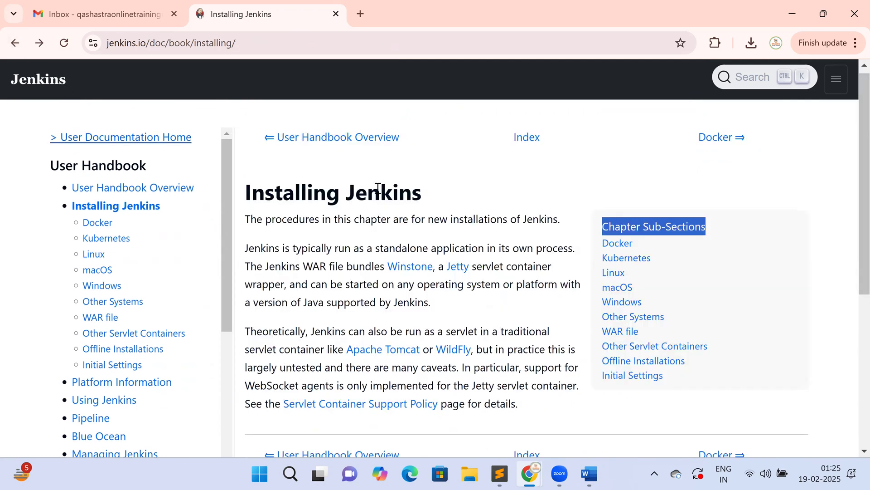
pyautogui.click(17, 44)
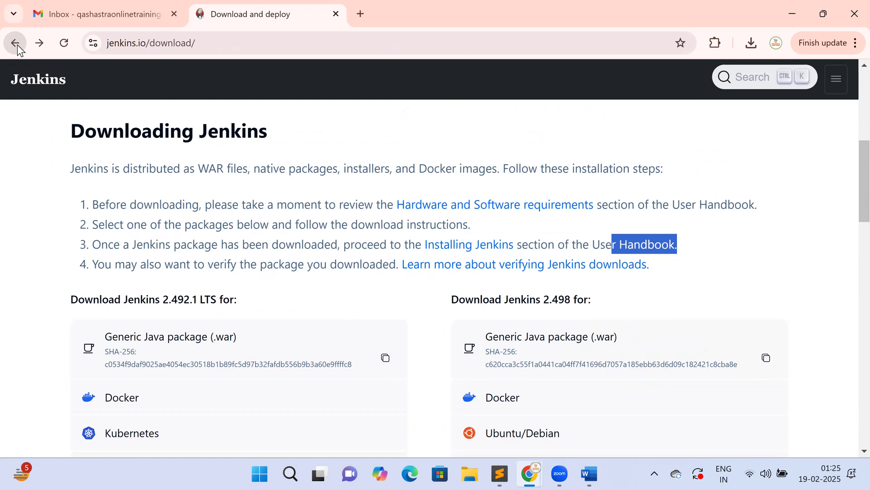
# - Show Chrome's recent downloads, listing the 98.1 MB jenkins.msi installer
pyautogui.scroll(-4, 408, 226)
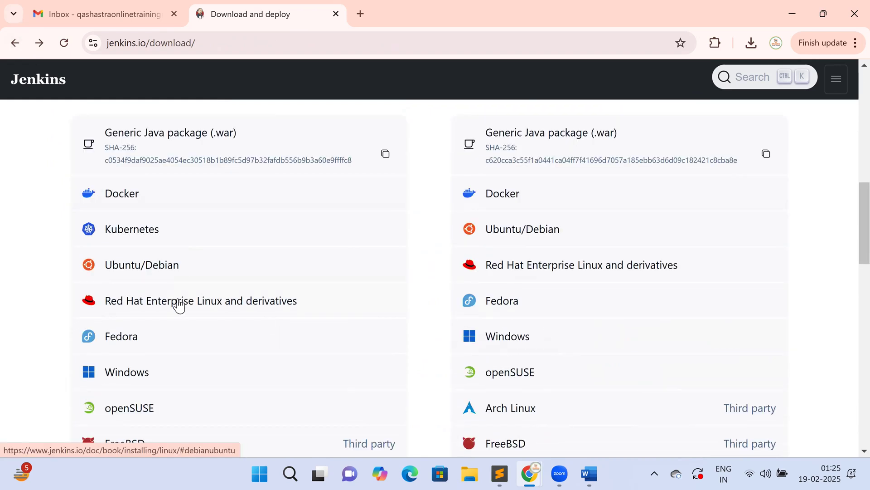
pyautogui.scroll(5, 227, 301)
pyautogui.scroll(-4, 401, 306)
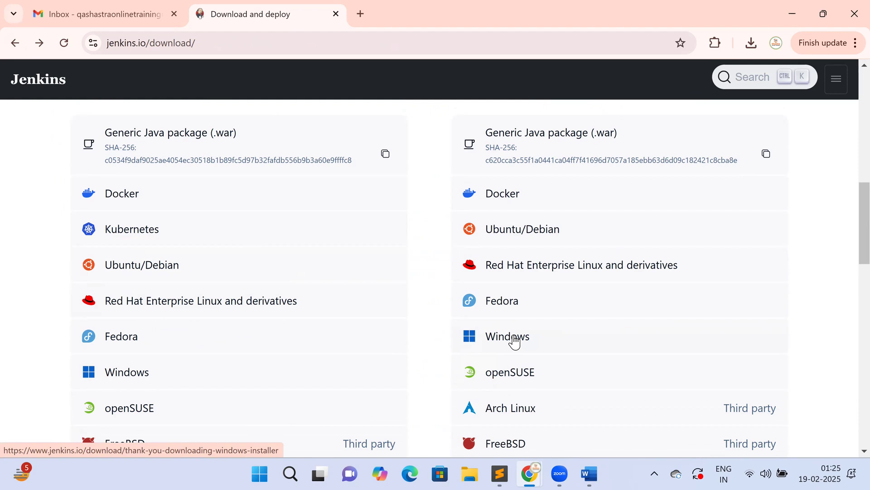
pyautogui.scroll(10, 515, 341)
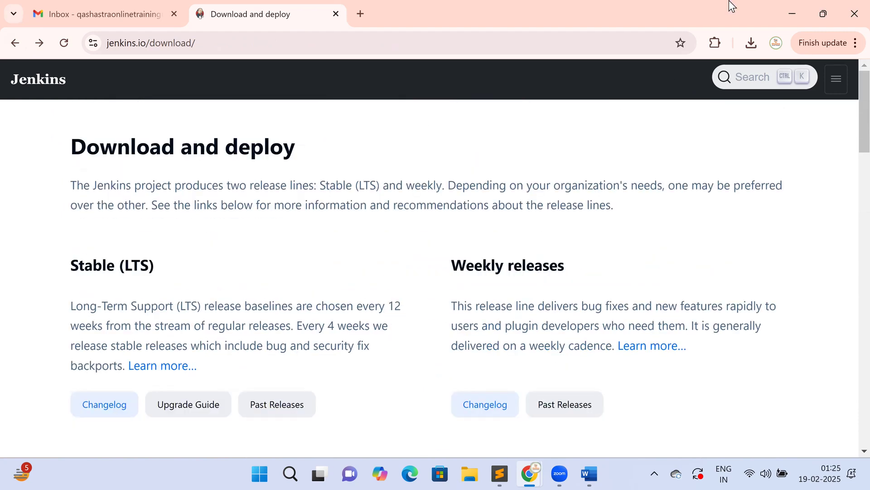
pyautogui.click(752, 42)
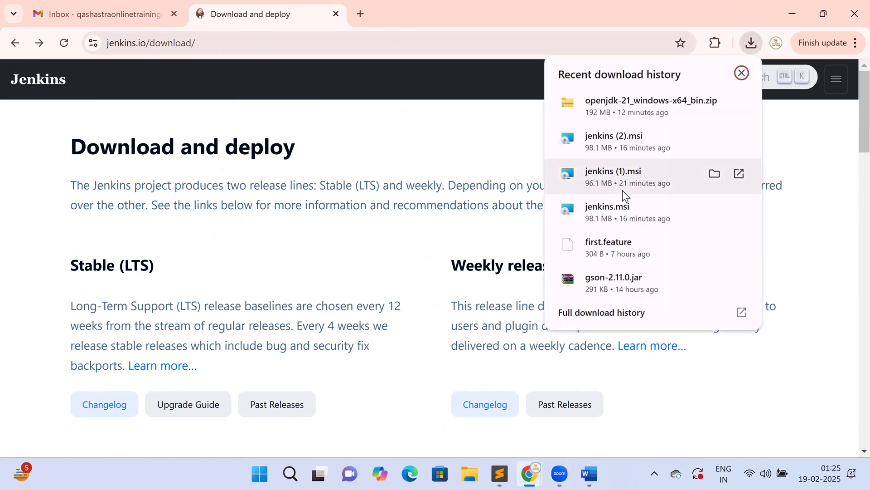
# - Run the downloaded jenkins.msi installer and accept the default destination folder
pyautogui.click(607, 216)
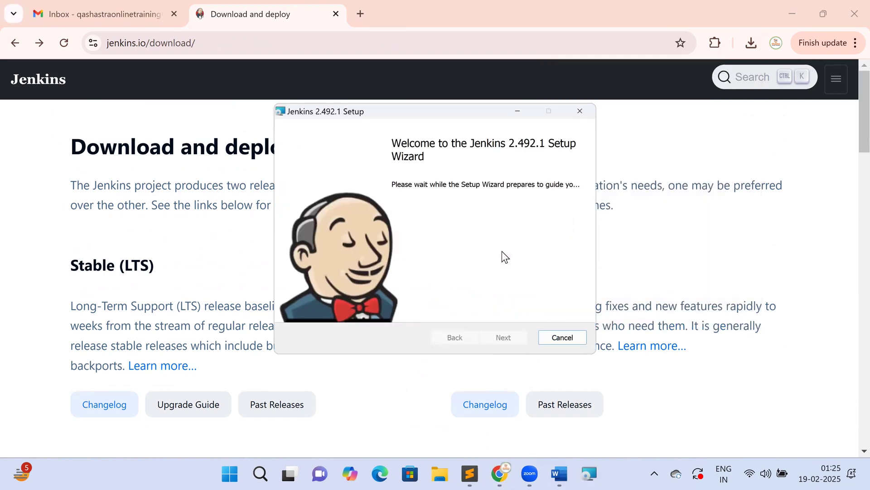
pyautogui.click(489, 338)
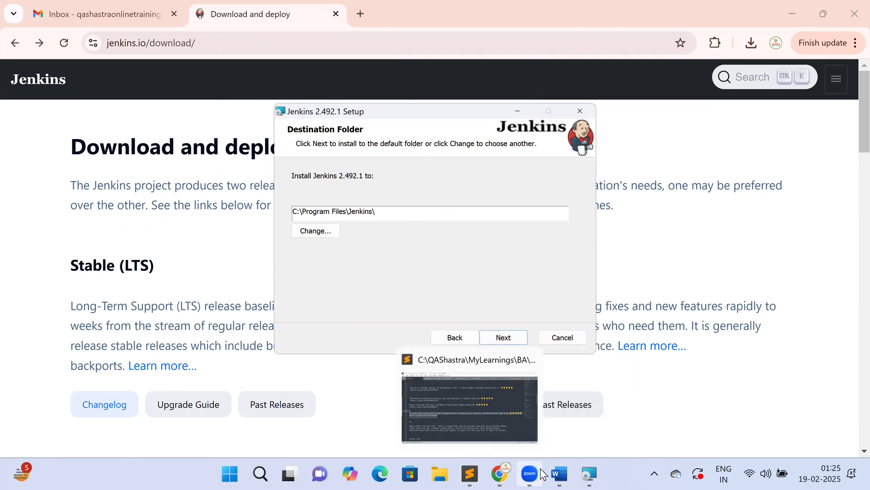
pyautogui.click(559, 474)
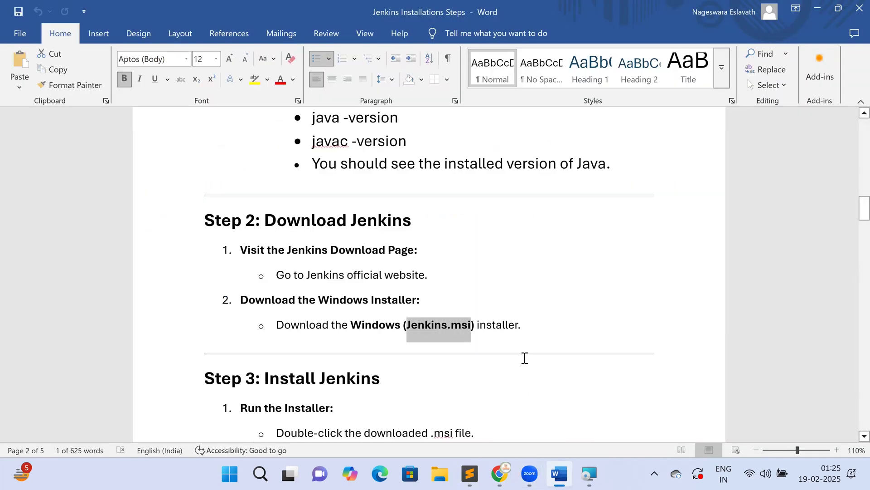
pyautogui.hotkey('alt', 'Tab')
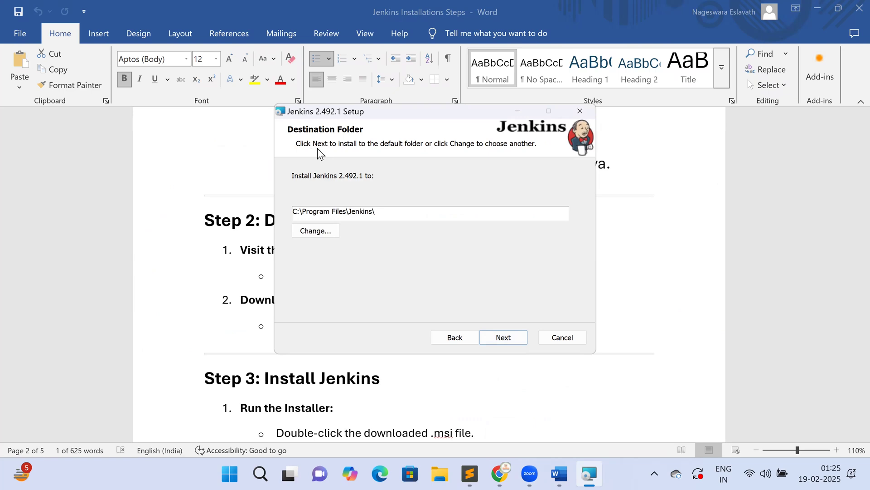
pyautogui.moveTo(393, 110); pyautogui.dragTo(433, 134)
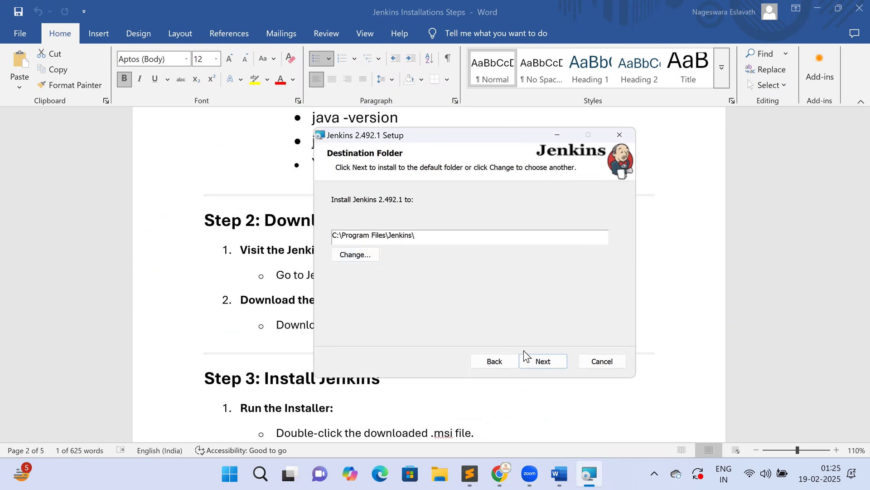
pyautogui.click(544, 362)
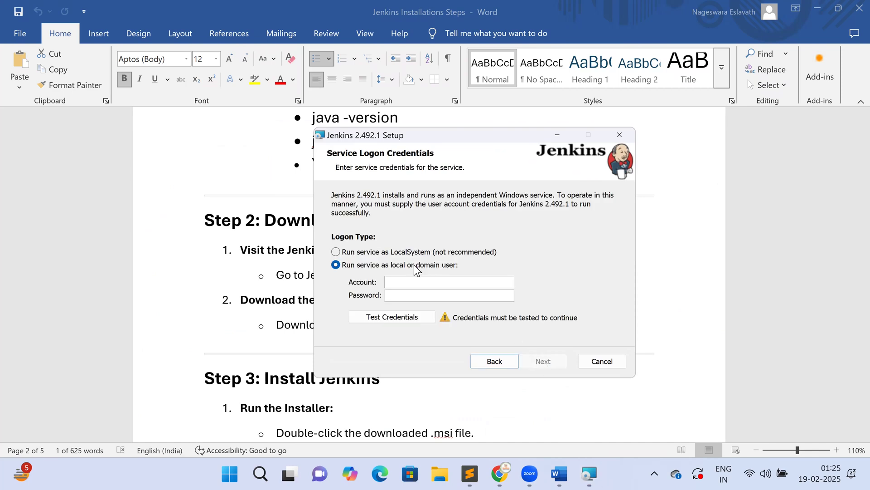
# - Run the Jenkins service as LocalSystem and keep port 8080 after testing it
pyautogui.click(375, 253)
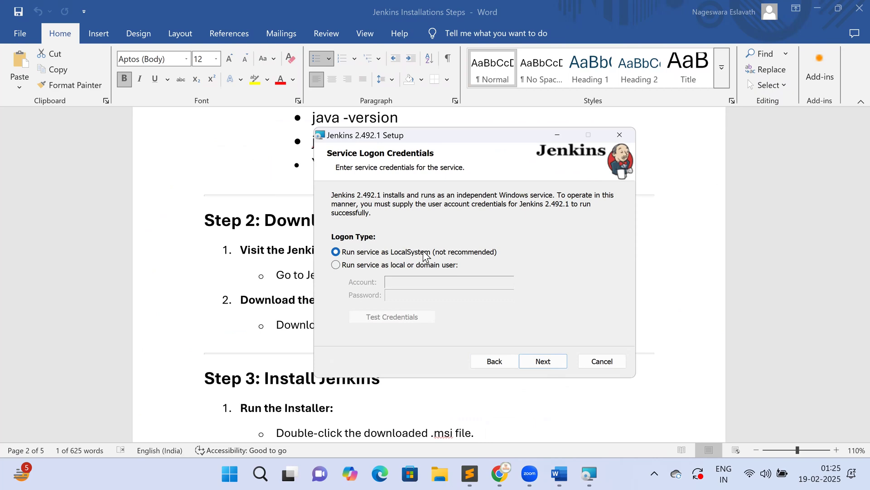
pyautogui.click(544, 366)
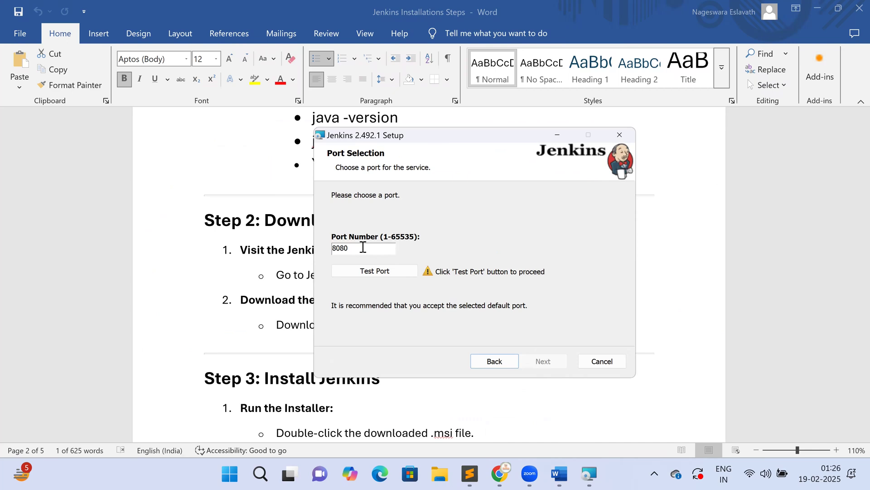
pyautogui.moveTo(363, 247); pyautogui.dragTo(324, 236)
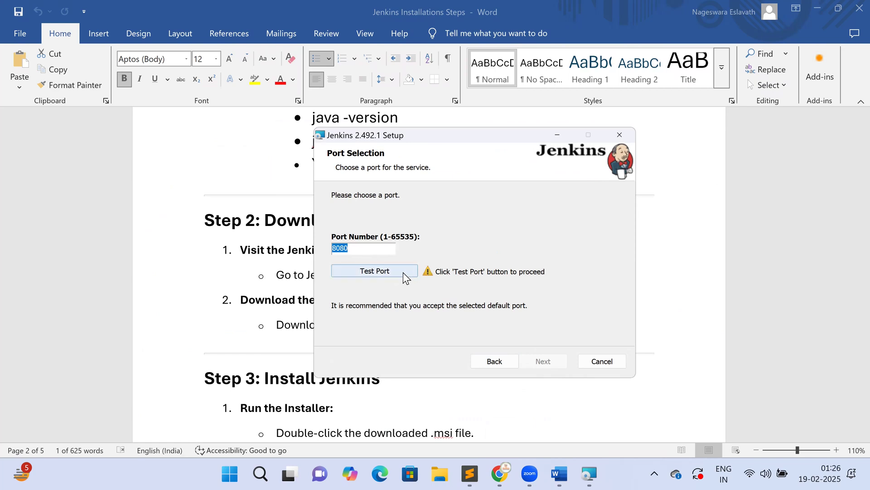
pyautogui.click(372, 272)
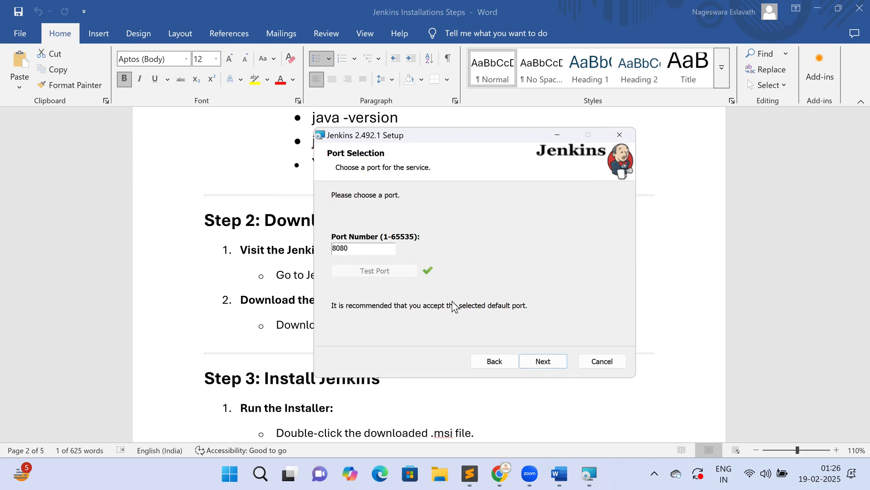
pyautogui.click(544, 363)
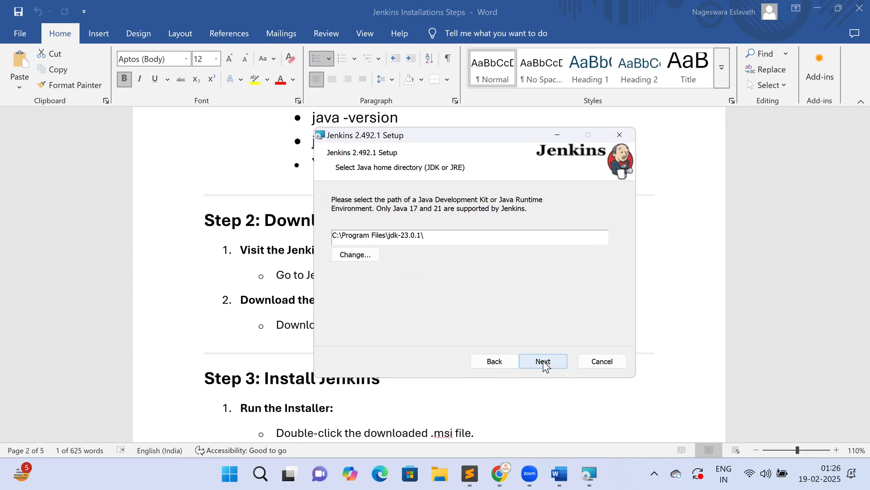
# - Dismiss the jdk-23.0.1 invalid-directory warning and set Java home to C:\Program Files\jdk-21\
pyautogui.click(544, 362)
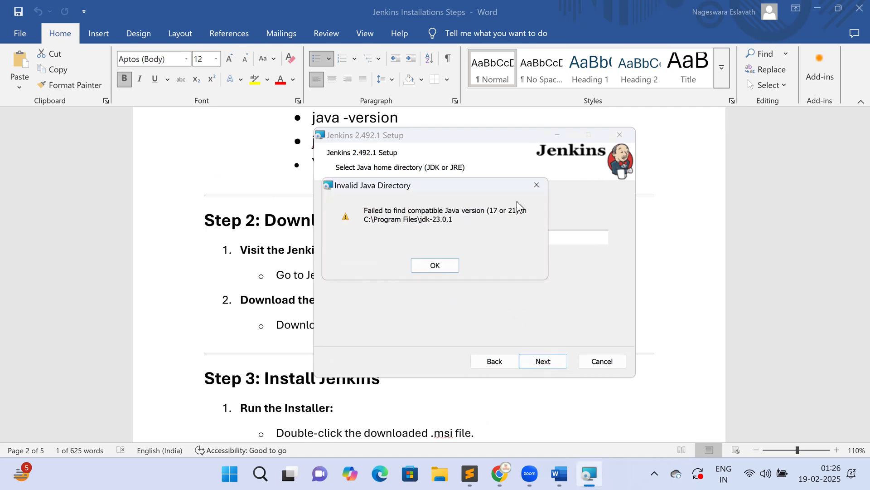
pyautogui.click(446, 267)
pyautogui.click(355, 254)
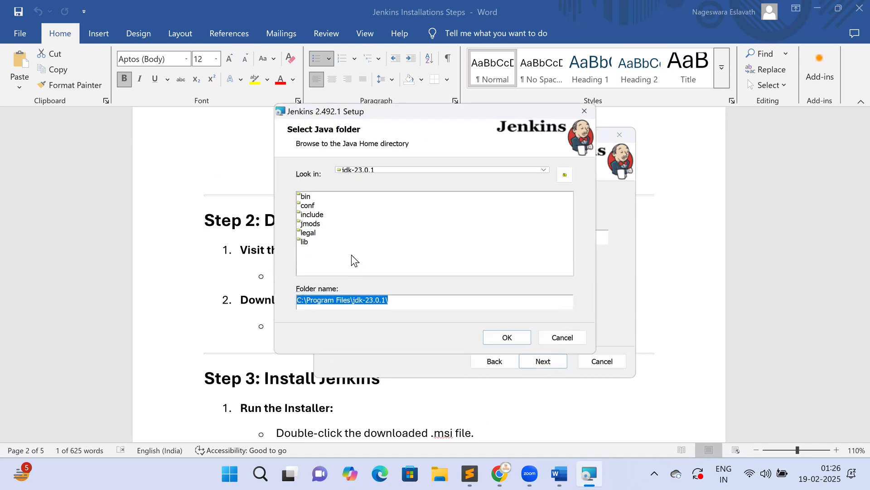
pyautogui.click(442, 171)
pyautogui.click(375, 189)
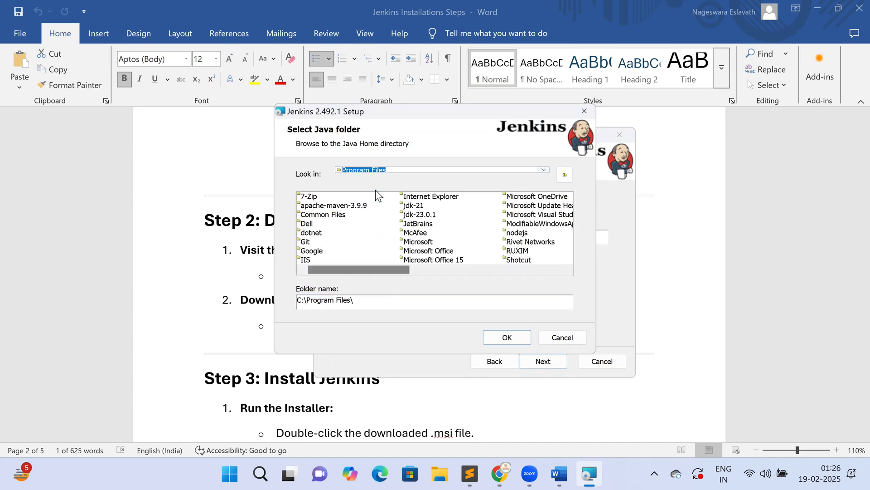
pyautogui.click(413, 207)
pyautogui.click(507, 337)
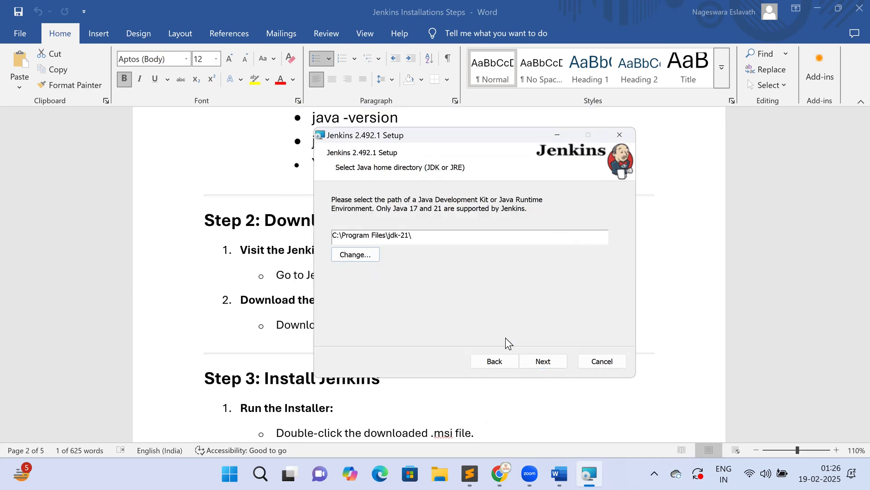
pyautogui.click(535, 366)
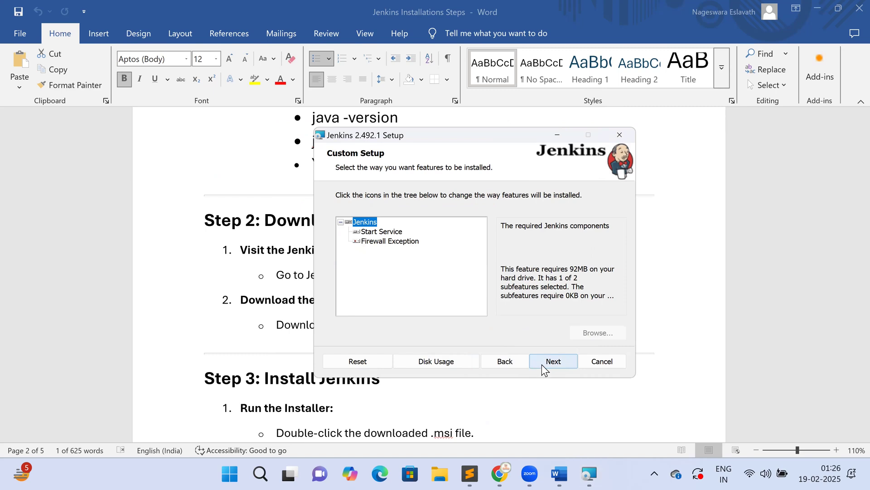
# - Keep the default features, install Jenkins 2.492.1, and finish the installer when done
pyautogui.click(543, 363)
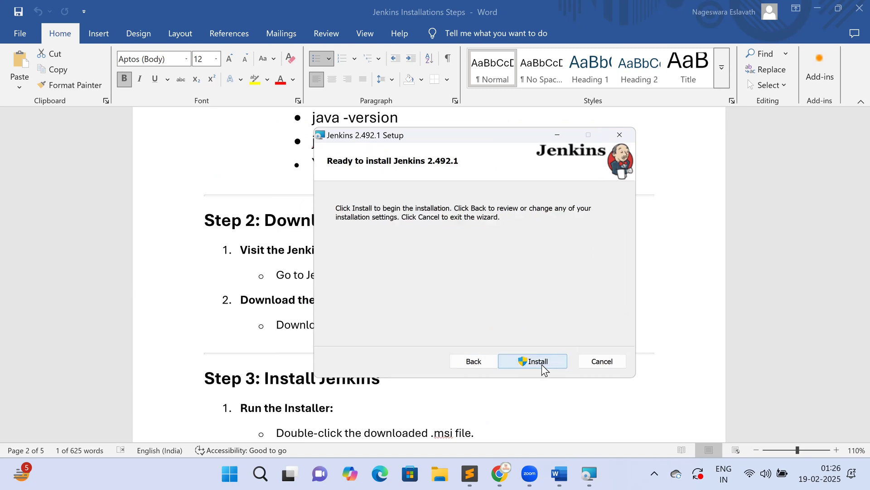
pyautogui.click(543, 363)
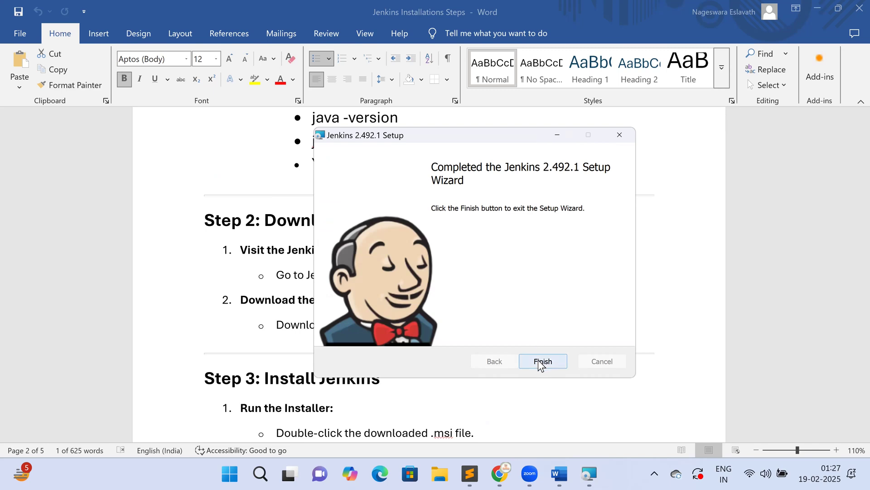
pyautogui.click(541, 364)
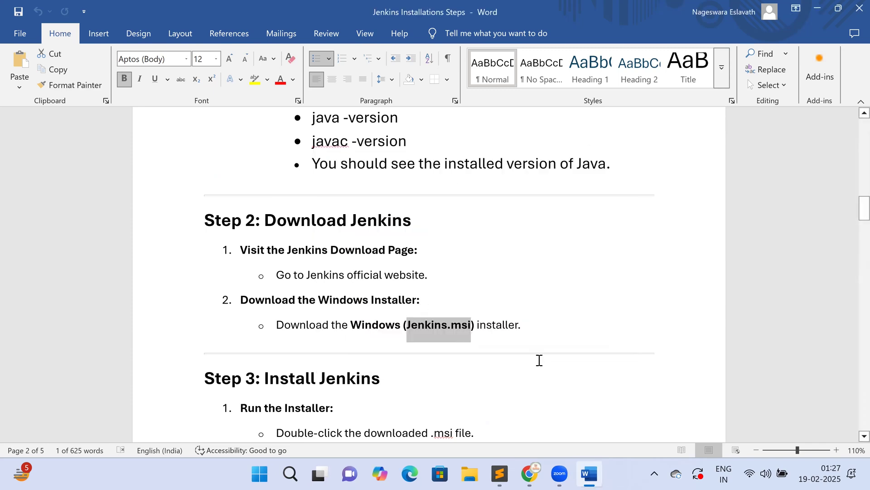
# - Switch to the Chrome window with the new tab
pyautogui.click(529, 473)
pyautogui.click(548, 413)
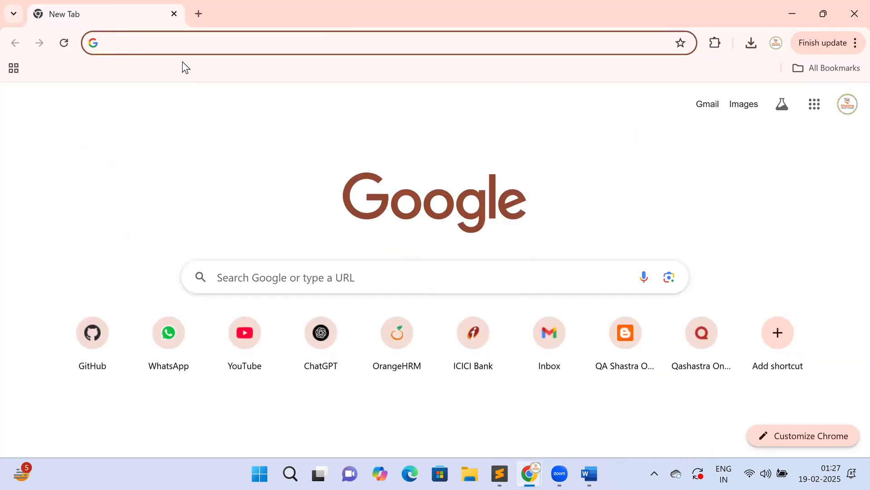
pyautogui.press('Down')
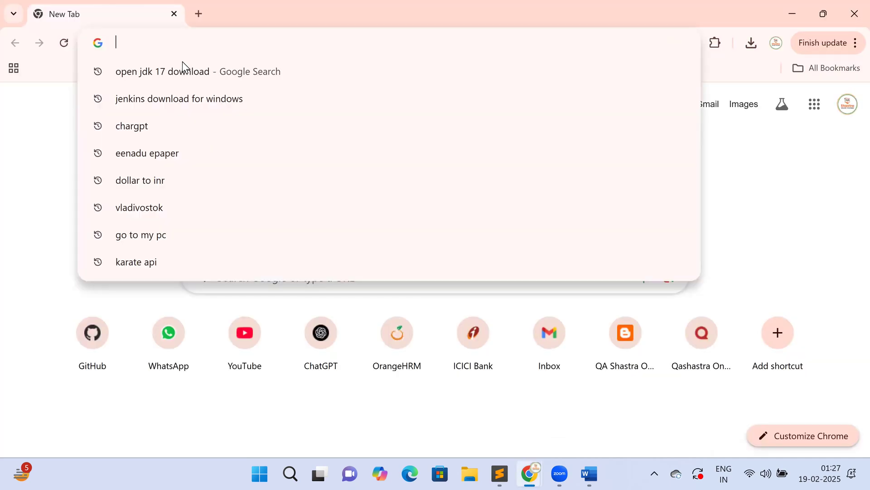
pyautogui.click(710, 69)
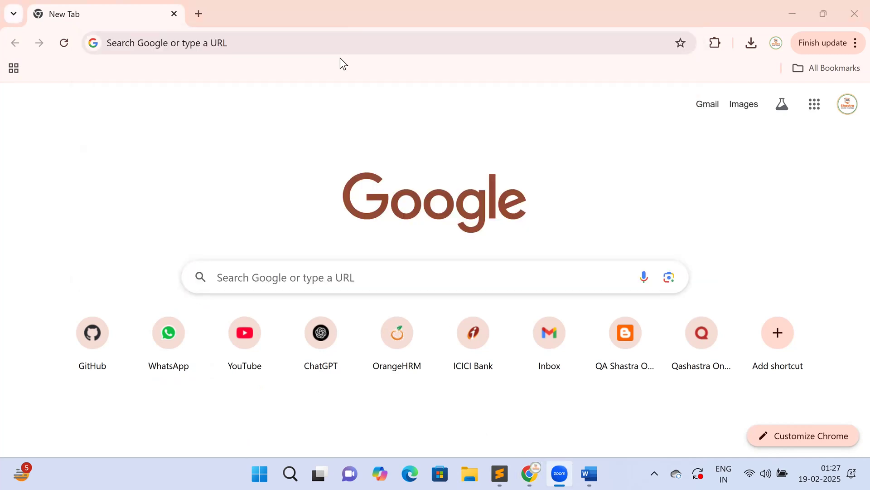
pyautogui.click(224, 41)
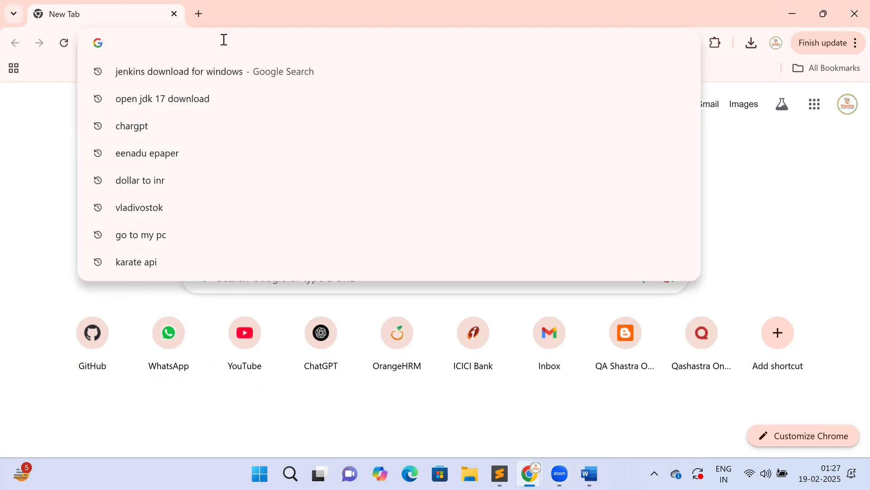
pyautogui.write('https')
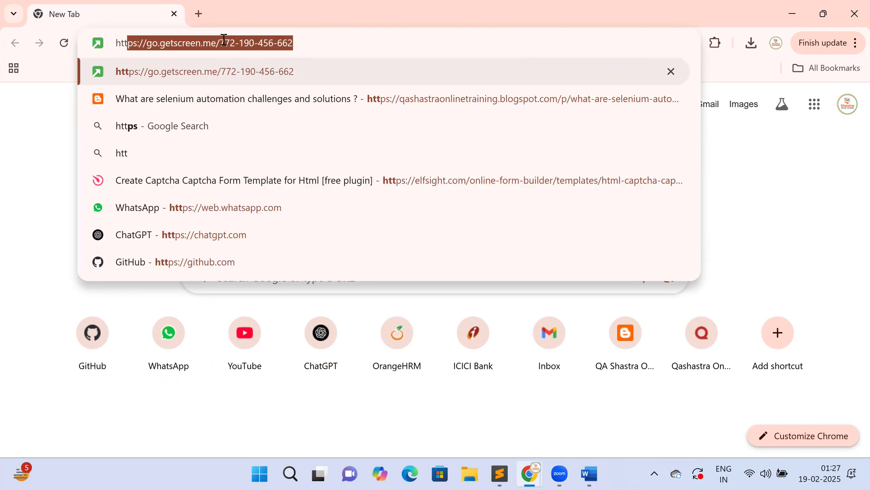
pyautogui.press('BackSpace')
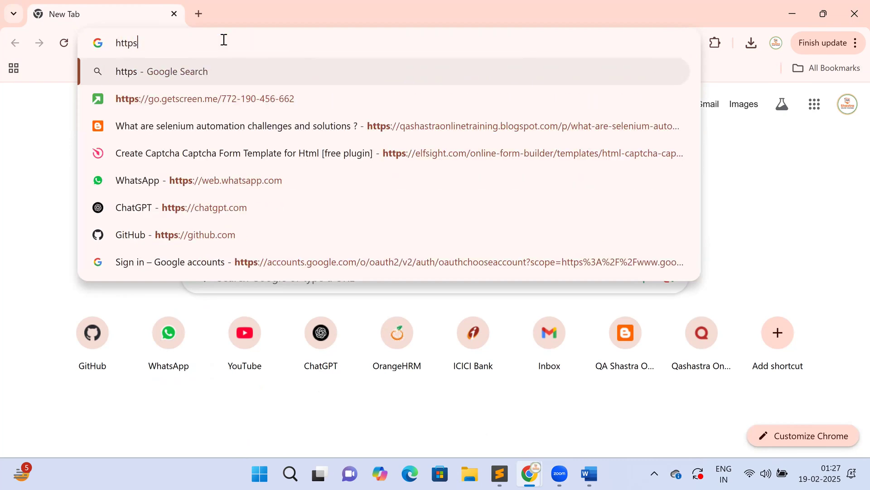
pyautogui.press('BackSpace')
pyautogui.write('://')
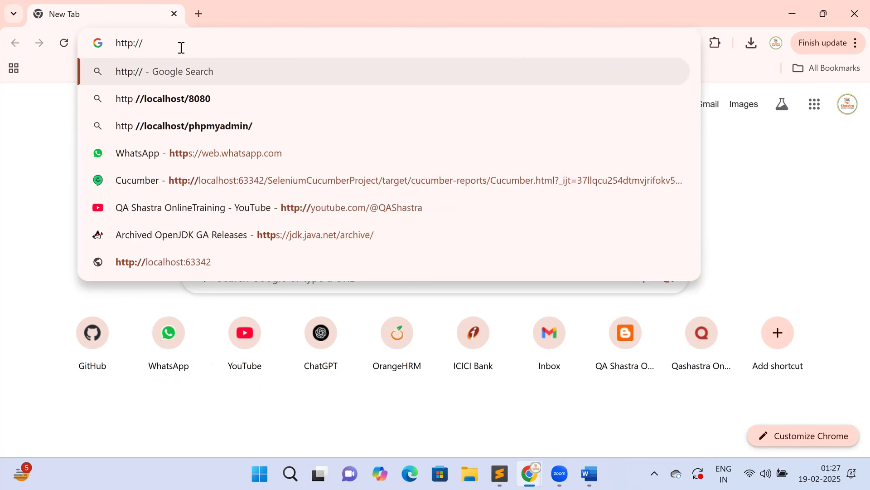
pyautogui.click(187, 99)
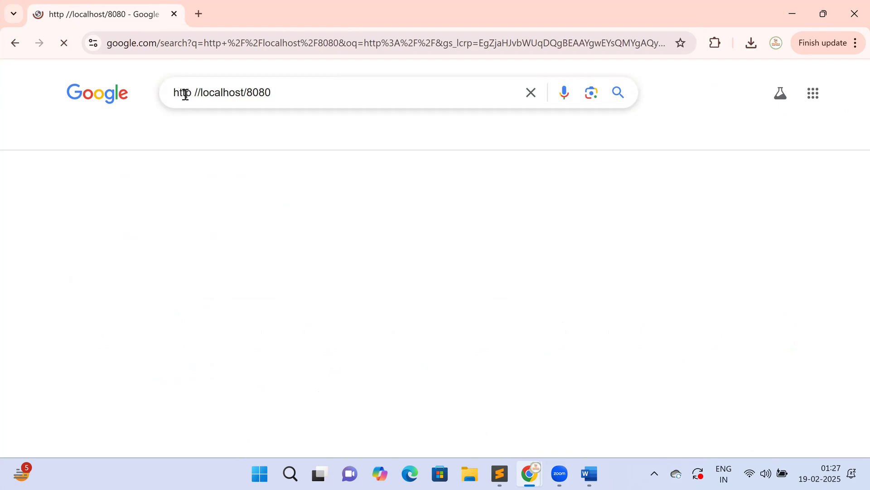
pyautogui.click(189, 96)
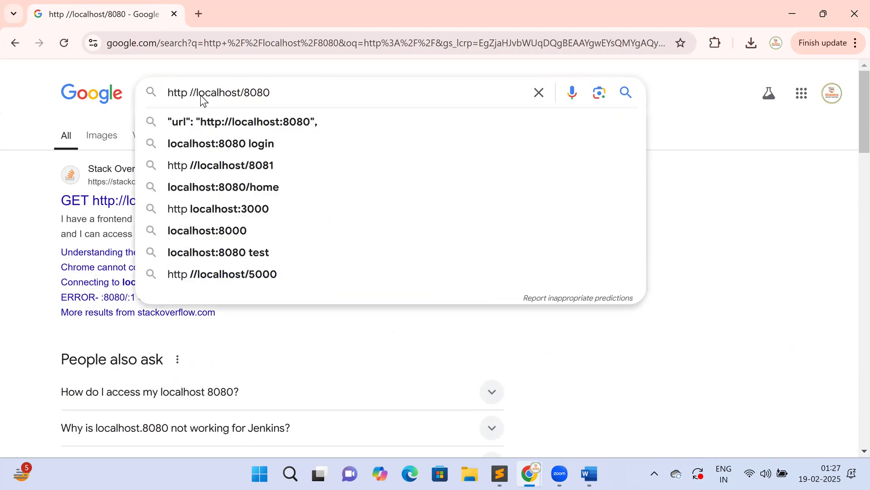
pyautogui.press('Delete')
pyautogui.tripleClick(201, 96)
pyautogui.hotkey('ctrl', 'c')
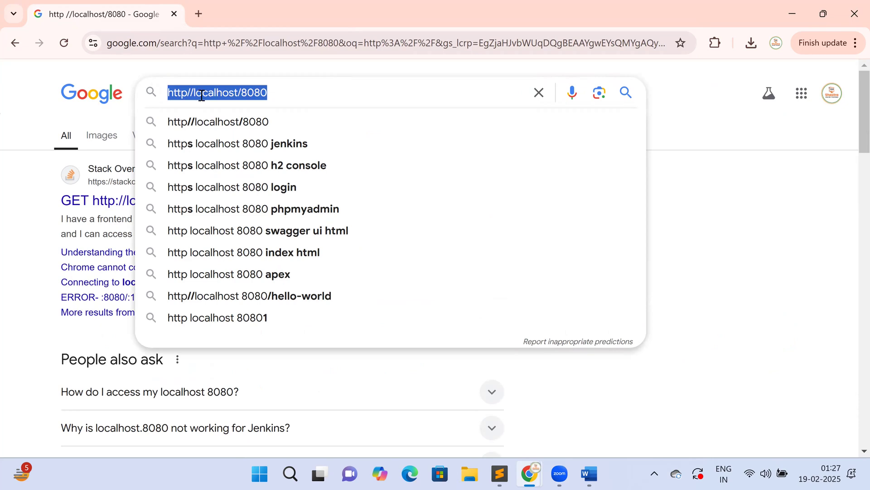
pyautogui.press('BackSpace')
# - Paste and load the localhost 8080 address, reloading after the connection is refused
pyautogui.click(164, 39)
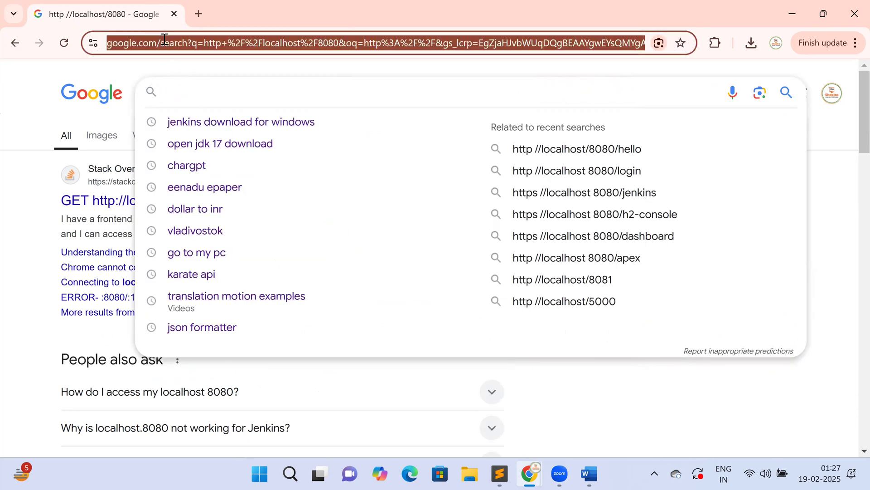
pyautogui.hotkey('ctrl', 'v')
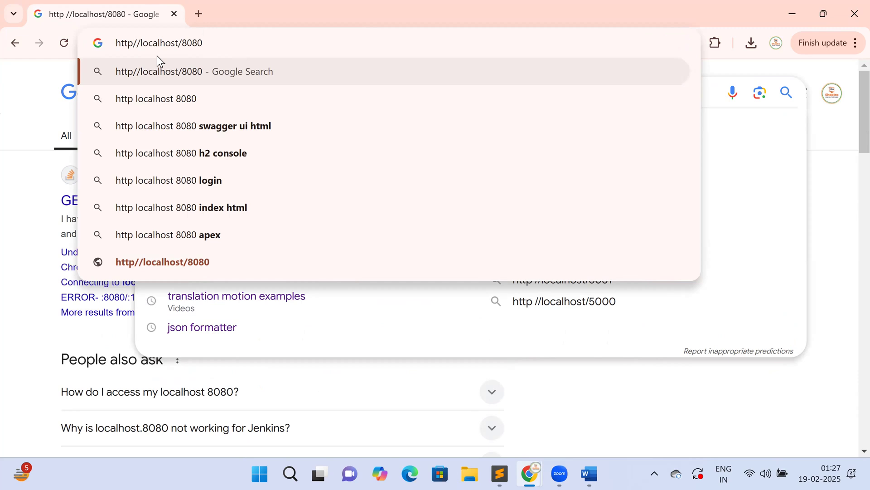
pyautogui.write(':')
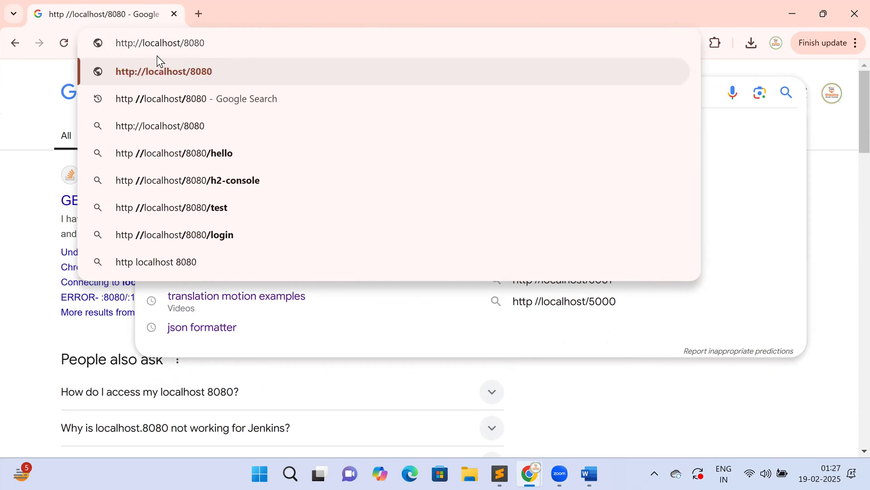
pyautogui.press('Return')
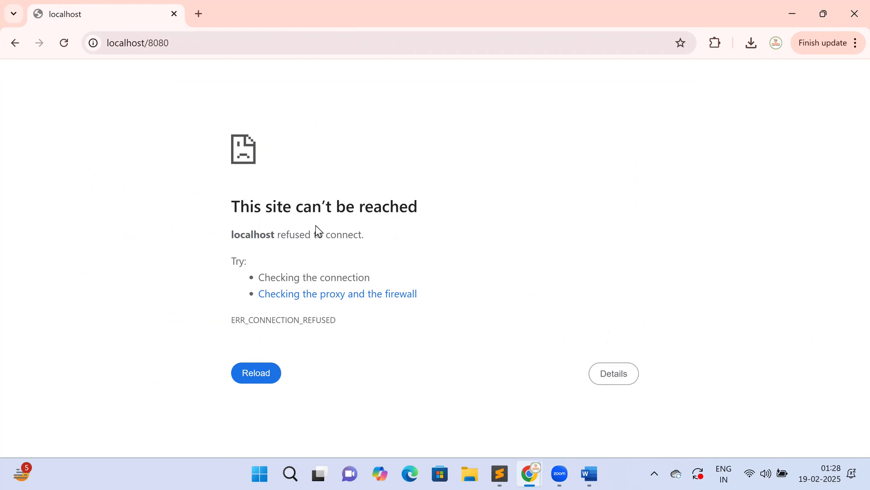
pyautogui.press('F5')
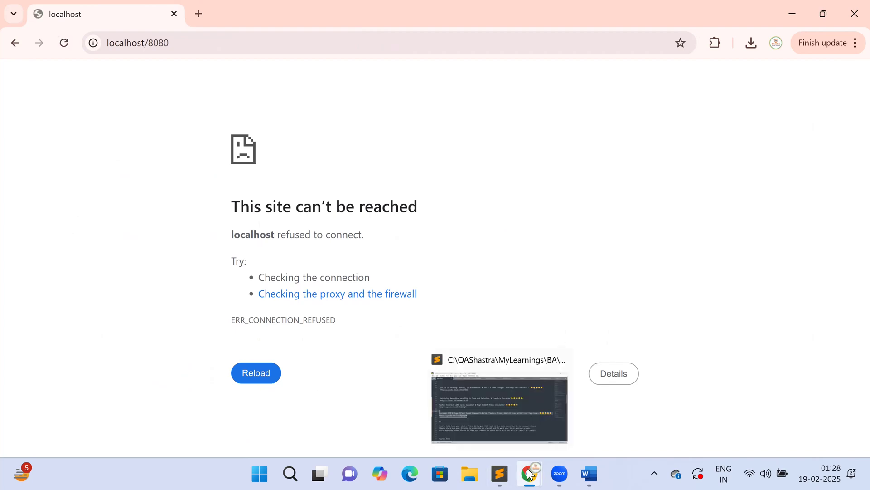
# - Return to the Jenkins download page and download the Windows installer
pyautogui.moveTo(528, 474)
pyautogui.click(475, 416)
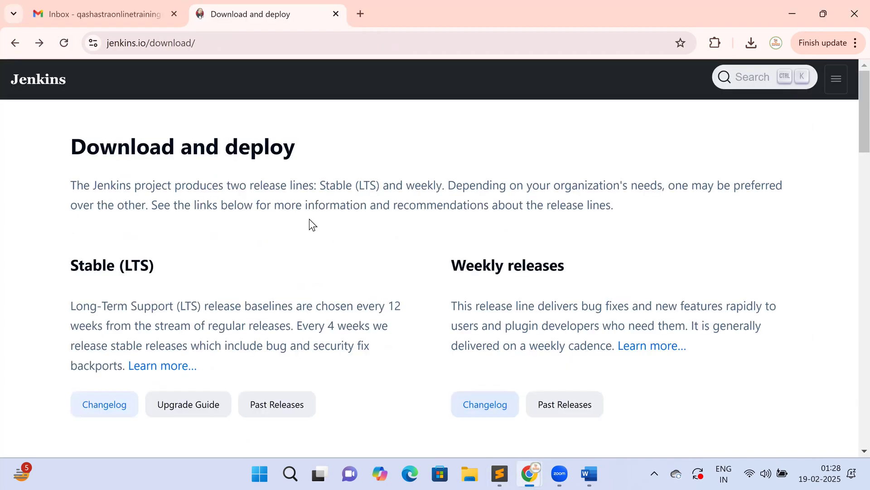
pyautogui.scroll(-10, 485, 301)
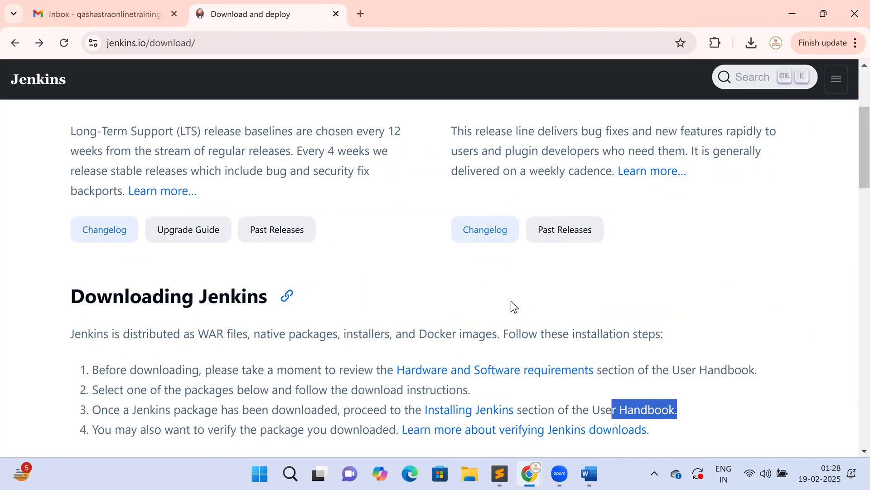
pyautogui.click(515, 336)
pyautogui.scroll(-5, 575, 264)
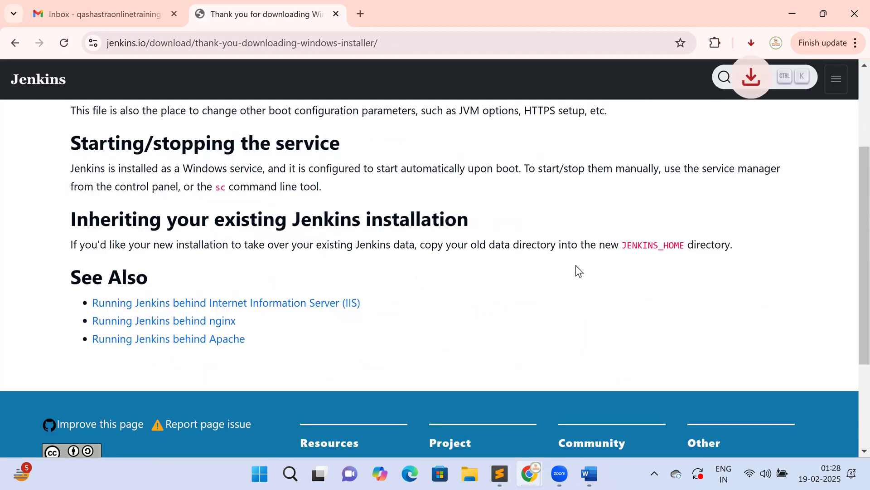
pyautogui.scroll(5, 345, 298)
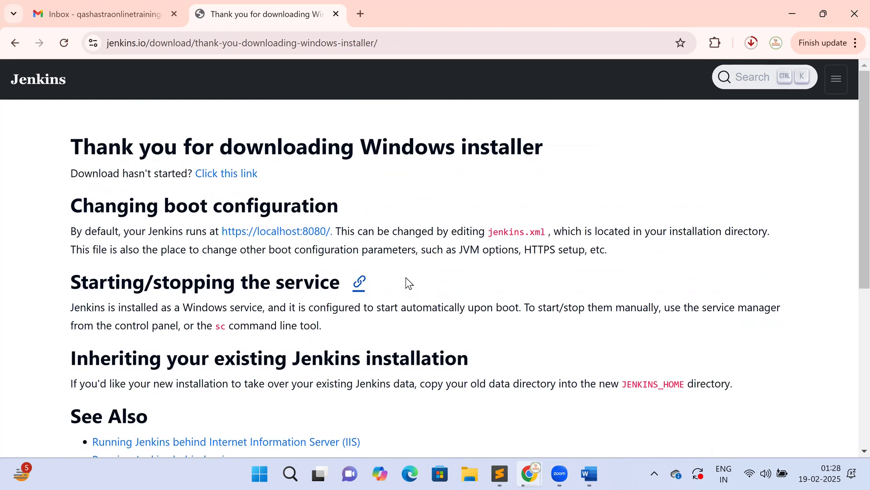
pyautogui.scroll(-2, 370, 263)
pyautogui.scroll(-4, 371, 260)
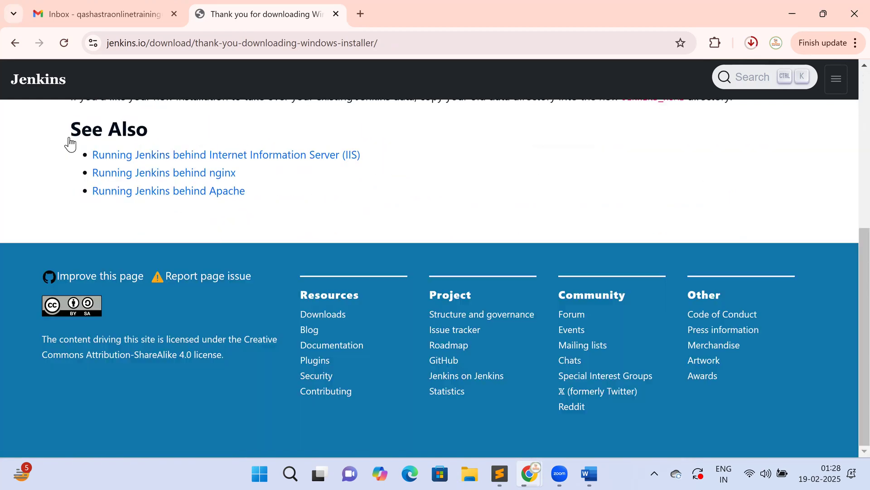
# - Open the handbook's Installing Jenkins section and reach the Windows installation guide
pyautogui.click(15, 42)
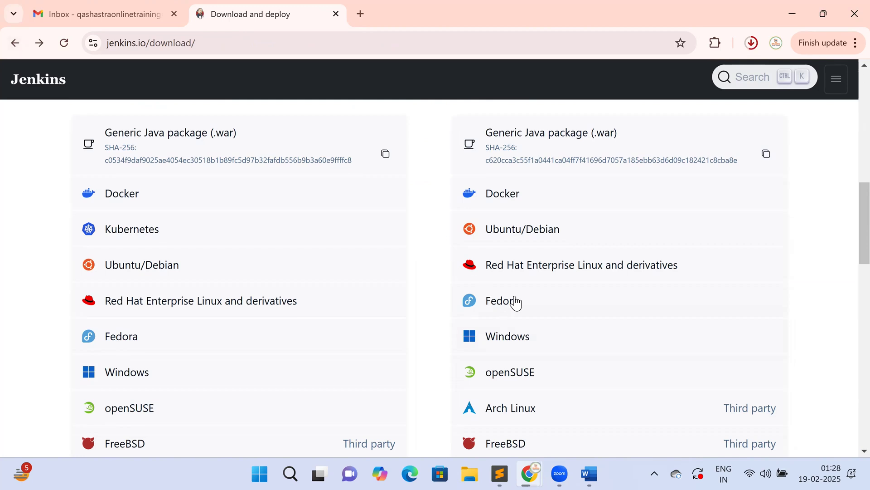
pyautogui.scroll(5, 513, 301)
pyautogui.click(496, 313)
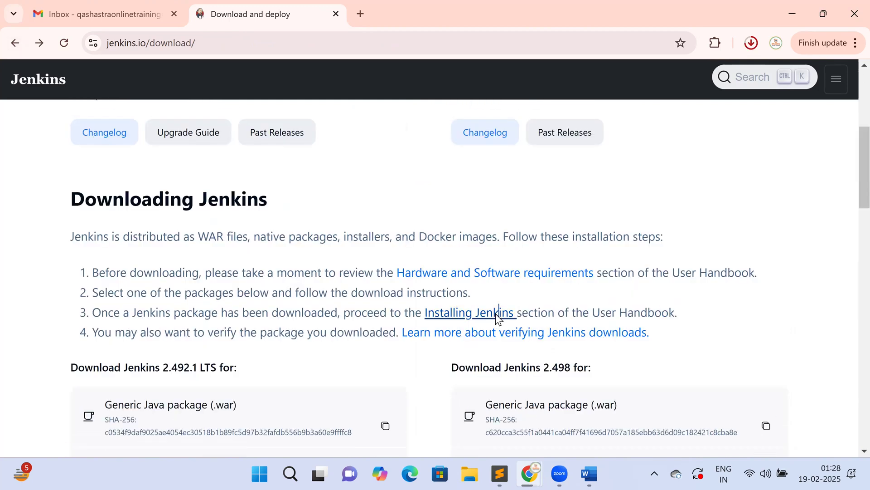
pyautogui.scroll(-3, 509, 311)
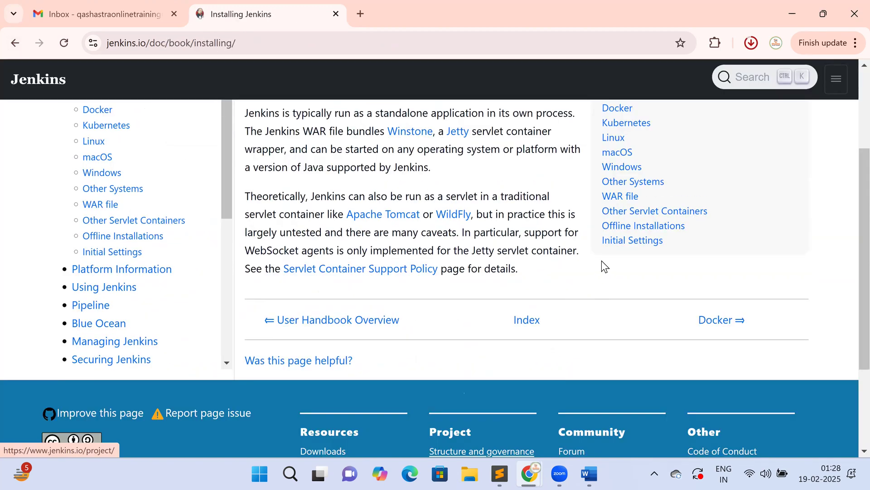
pyautogui.scroll(3, 602, 264)
pyautogui.click(618, 288)
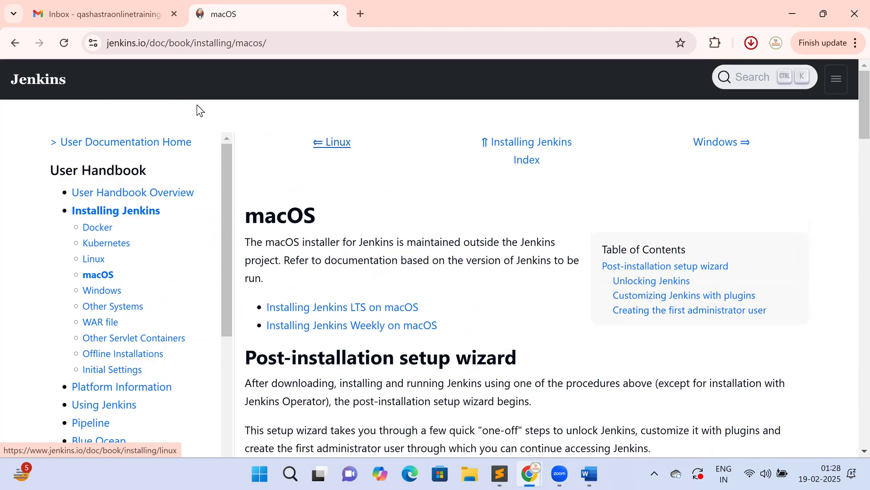
pyautogui.click(20, 42)
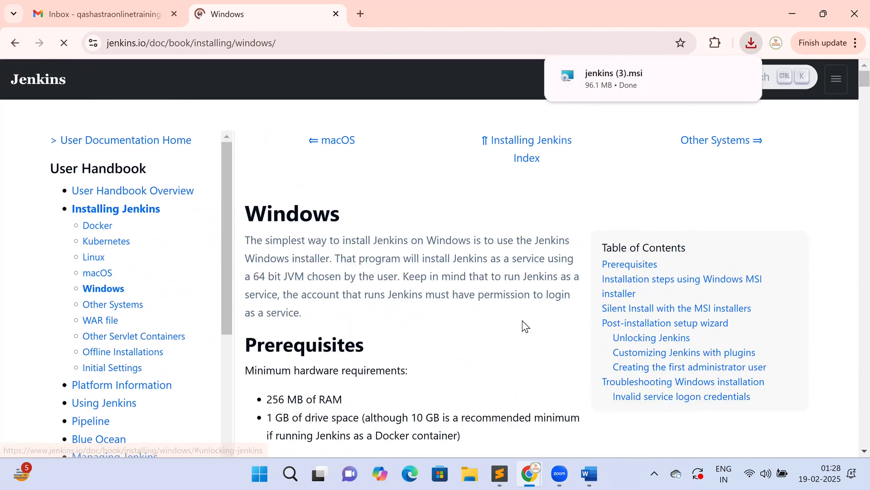
pyautogui.scroll(-15, 522, 320)
pyautogui.scroll(-20, 524, 327)
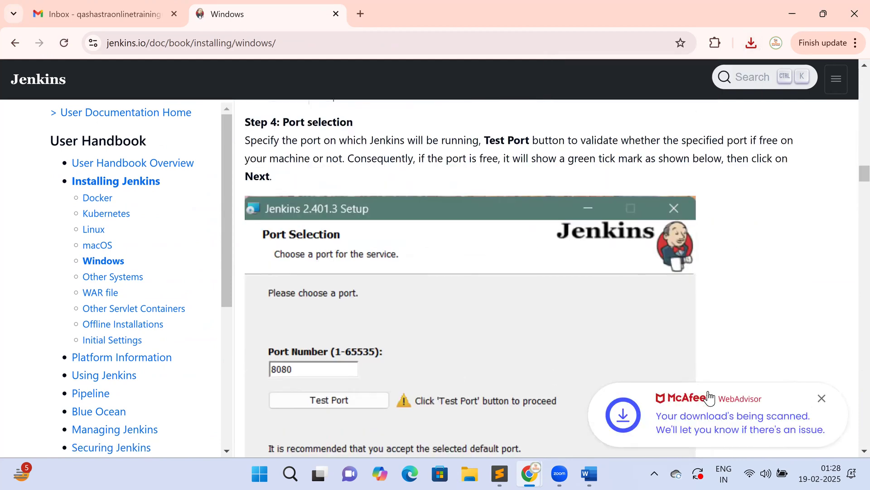
pyautogui.click(822, 399)
pyautogui.scroll(-2, 503, 308)
pyautogui.scroll(-20, 504, 308)
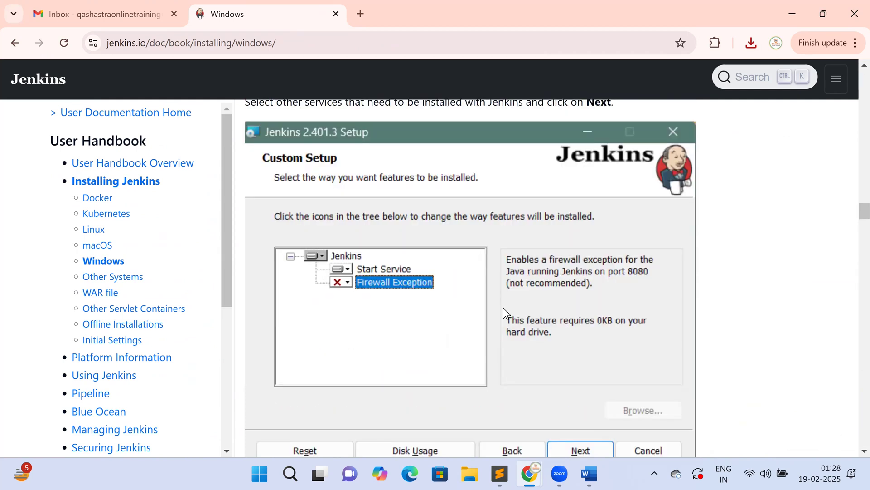
pyautogui.scroll(-20, 503, 310)
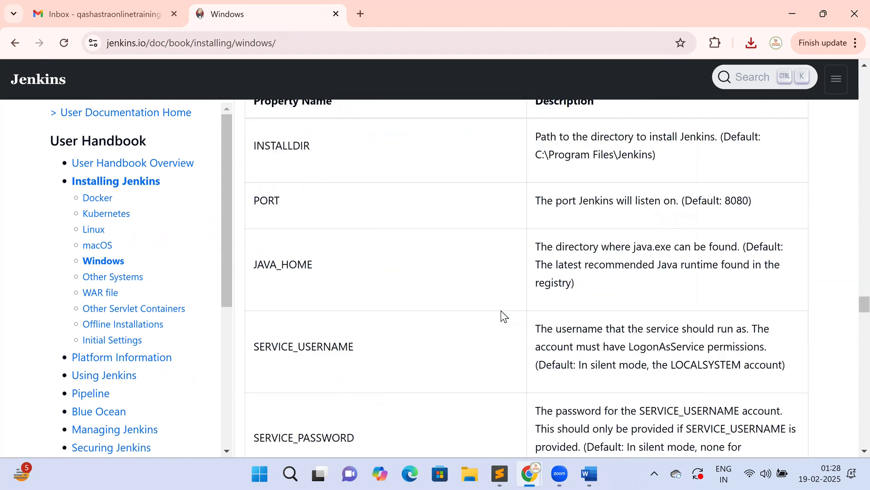
pyautogui.moveTo(405, 184); pyautogui.dragTo(297, 182)
pyautogui.hotkey('ctrl', 'c')
pyautogui.rightClick(299, 184)
pyautogui.click(334, 200)
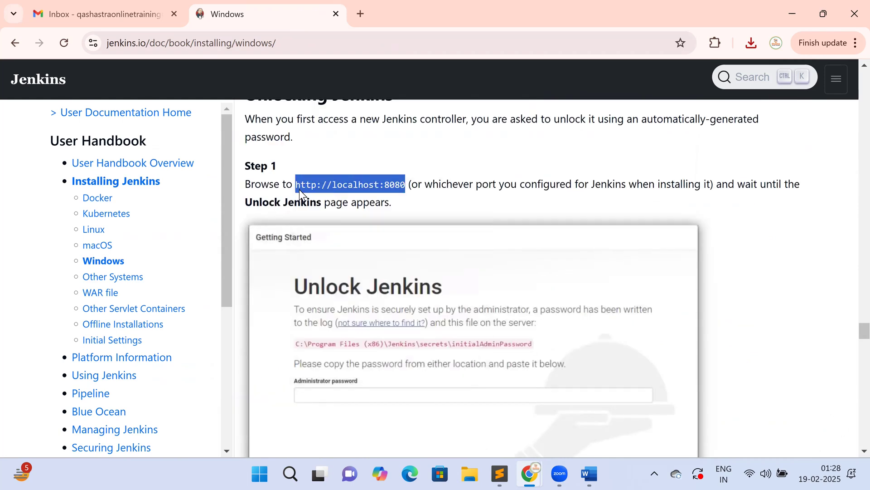
pyautogui.click(305, 45)
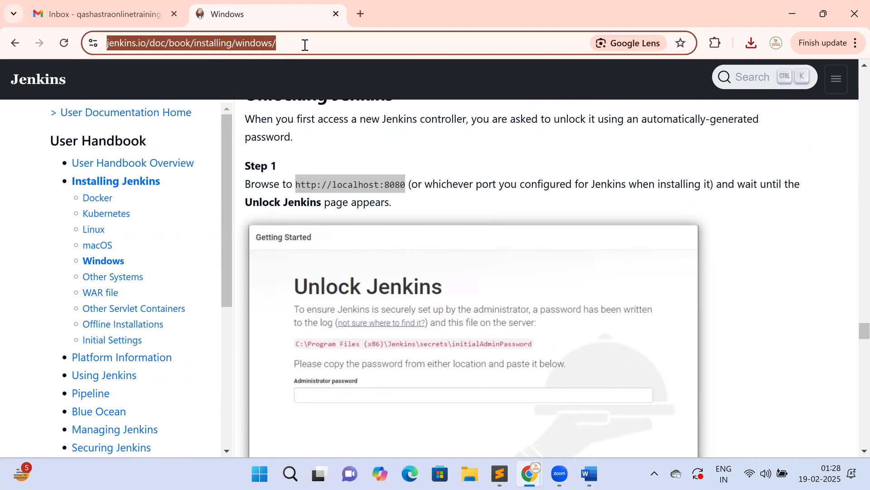
# - Load localhost:8080 to reach Unlock Jenkins and copy the initialAdminPassword file path
pyautogui.hotkey('ctrl', 'v')
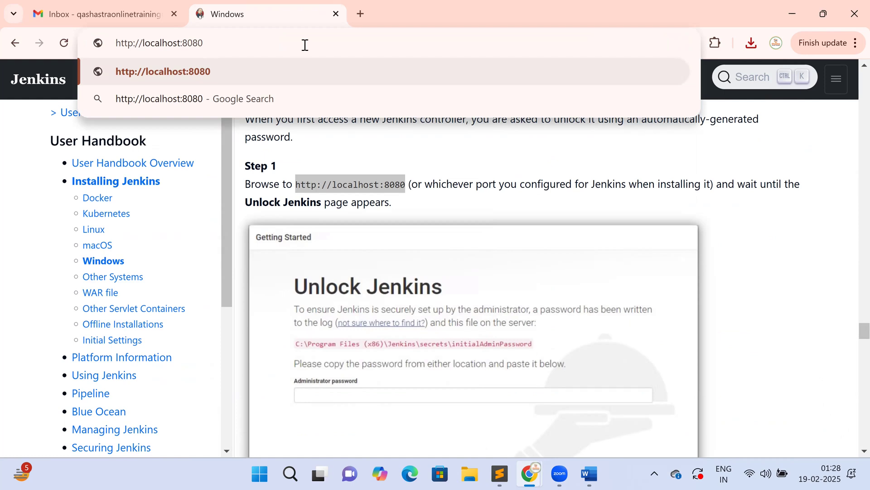
pyautogui.press('Return')
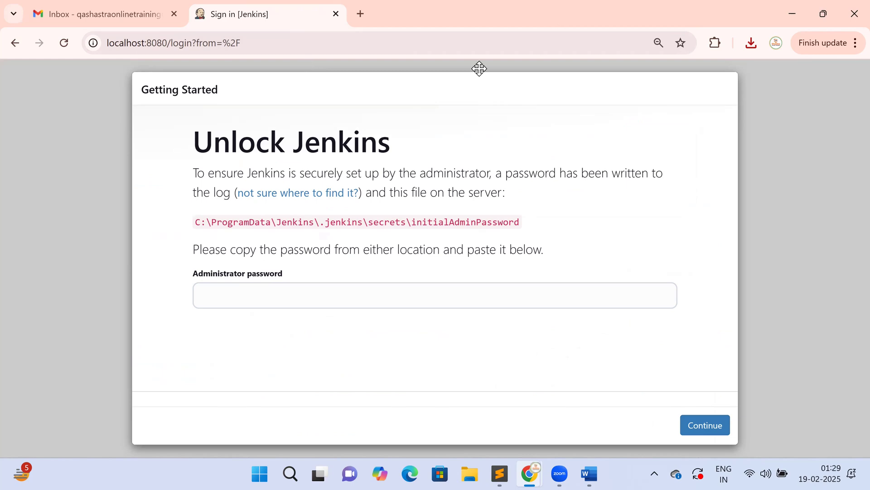
pyautogui.click(167, 101)
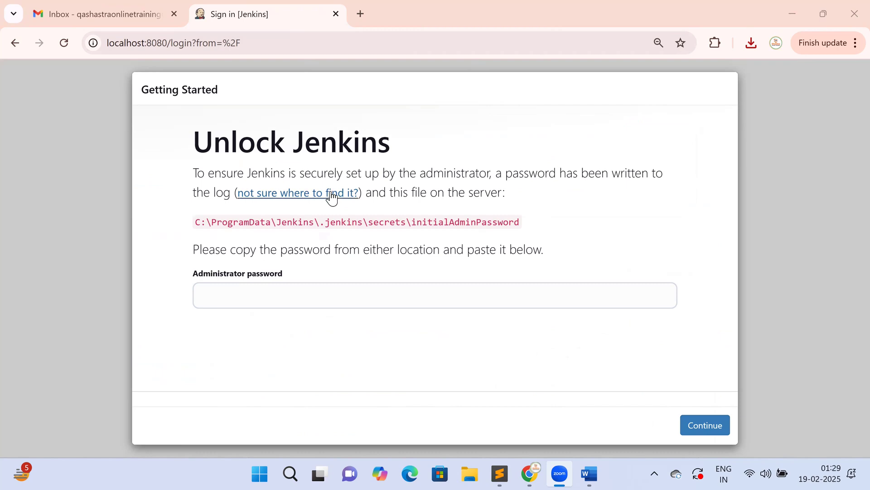
pyautogui.moveTo(198, 225); pyautogui.dragTo(524, 220)
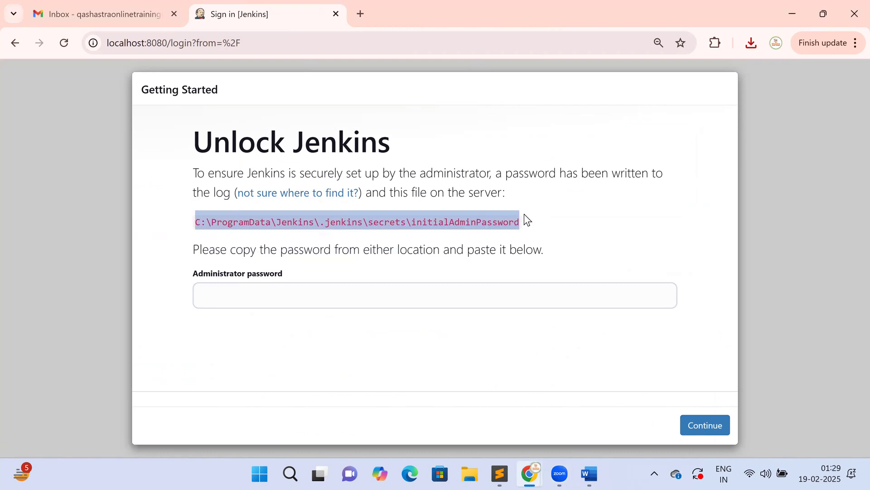
pyautogui.rightClick(509, 222)
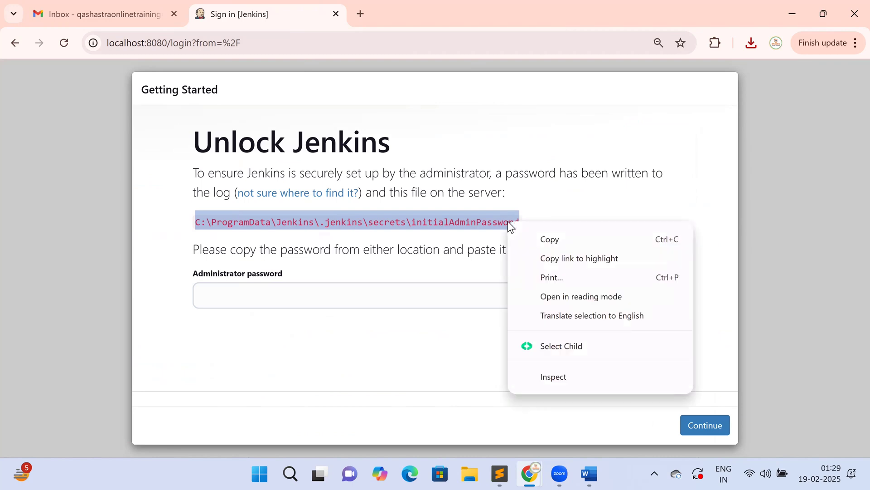
pyautogui.click(538, 239)
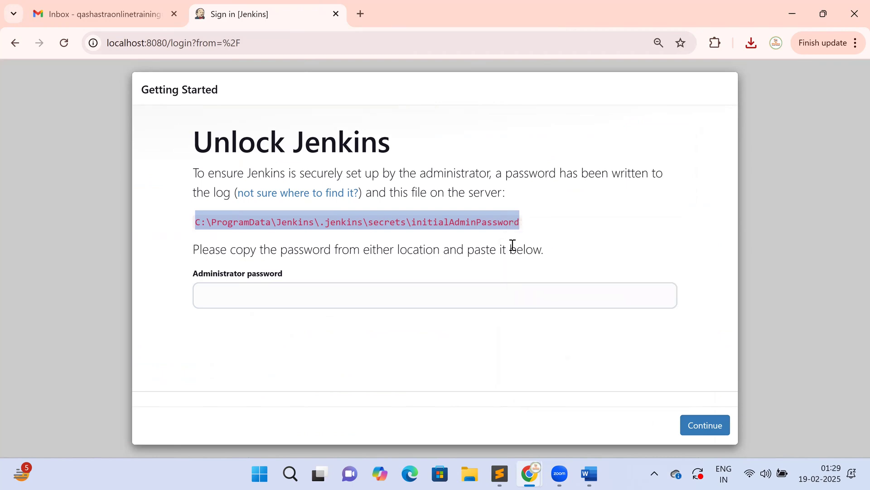
# - Run the copied initialAdminPassword path from the Run dialog and open it with Notepad
pyautogui.click(291, 473)
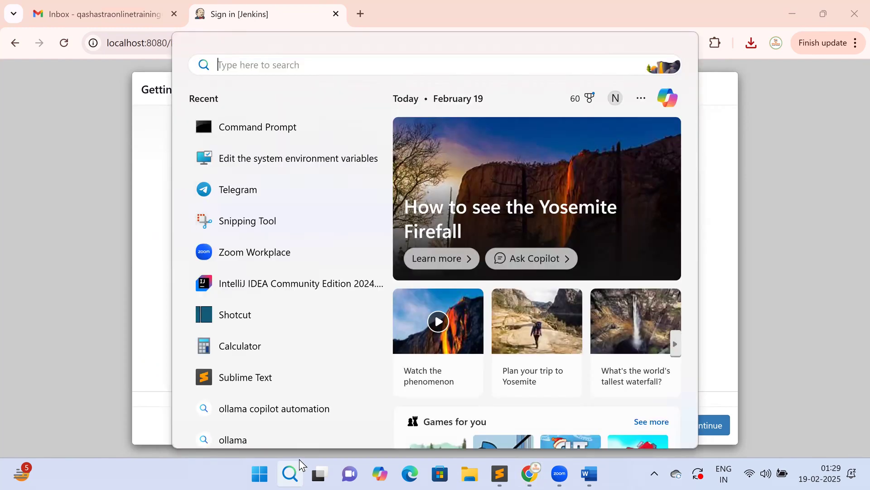
pyautogui.write('rum')
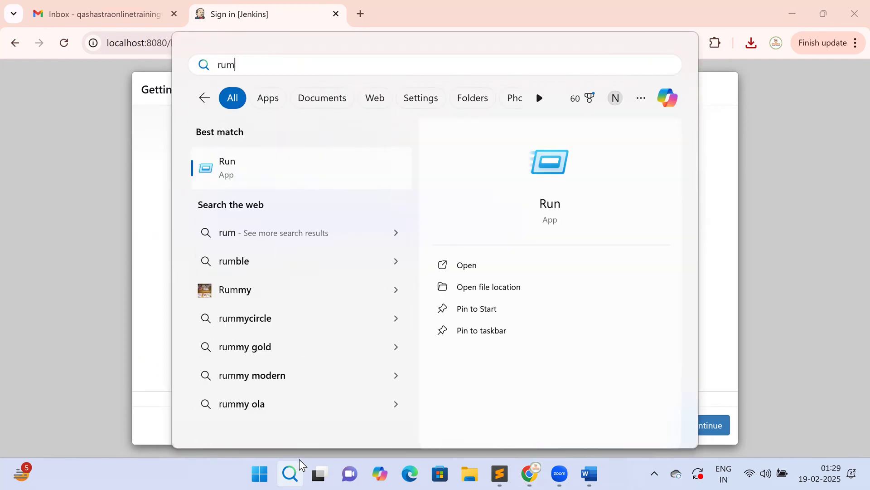
pyautogui.click(465, 267)
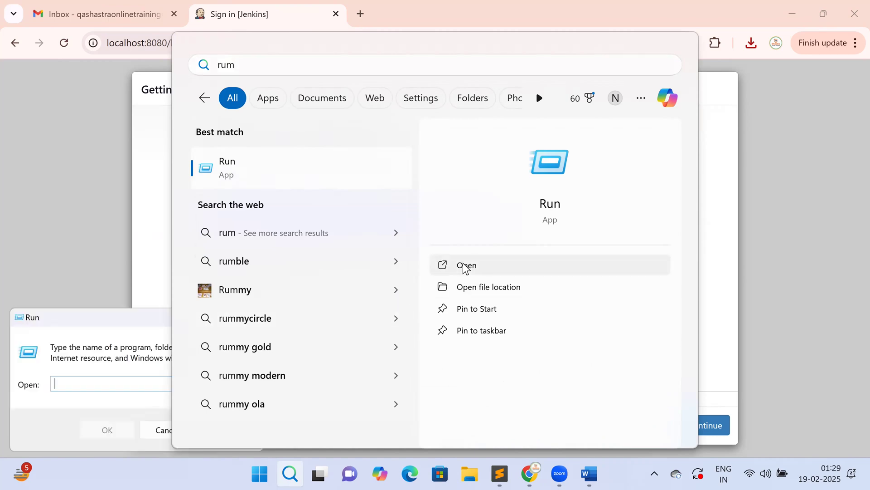
pyautogui.hotkey('ctrl', 'v')
pyautogui.press('Return')
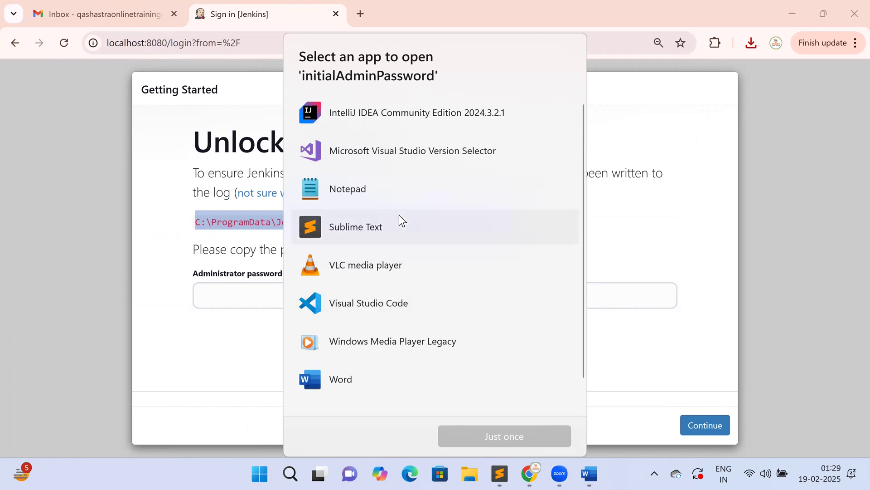
pyautogui.doubleClick(383, 191)
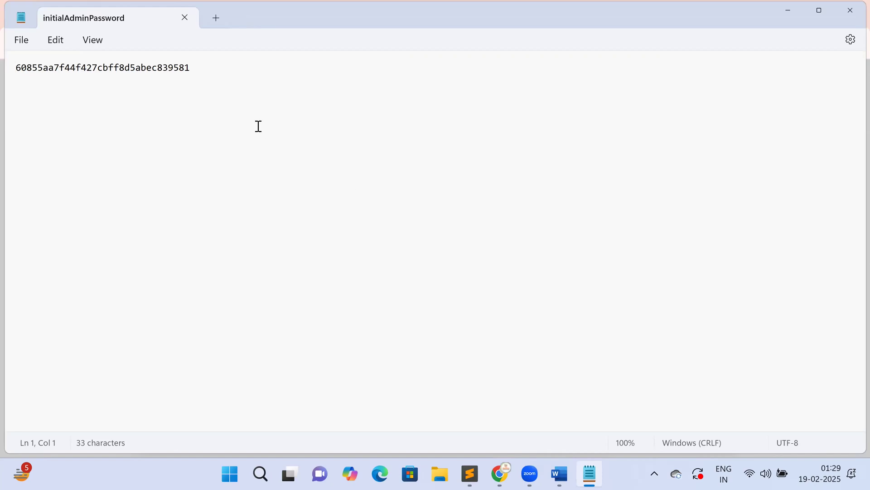
# - Copy the 33-character admin password from Notepad and go back to Chrome
pyautogui.moveTo(204, 71); pyautogui.dragTo(6, 58)
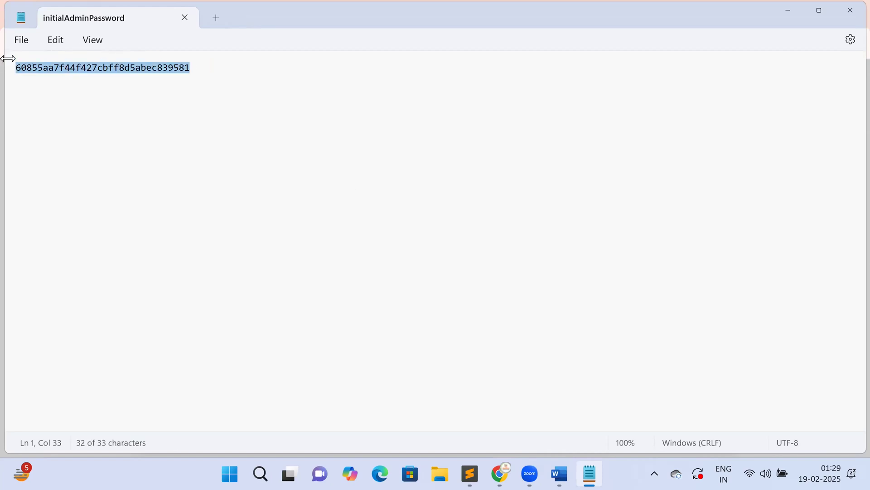
pyautogui.rightClick(111, 67)
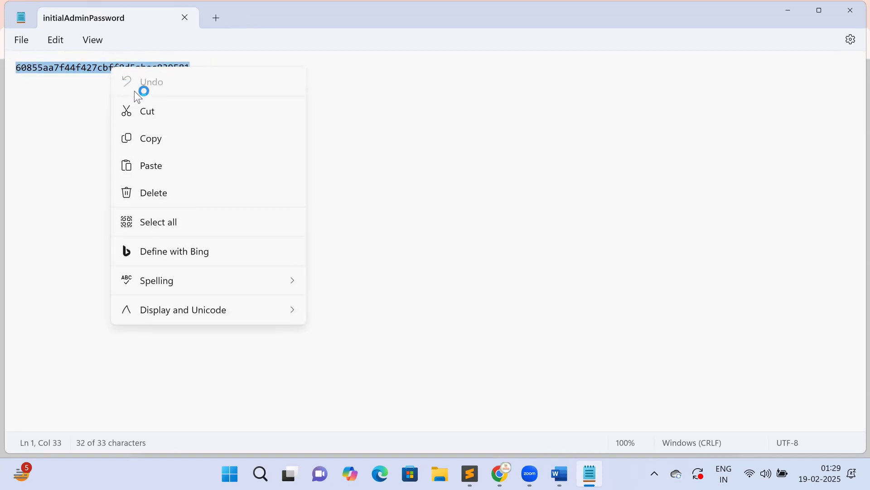
pyautogui.click(164, 139)
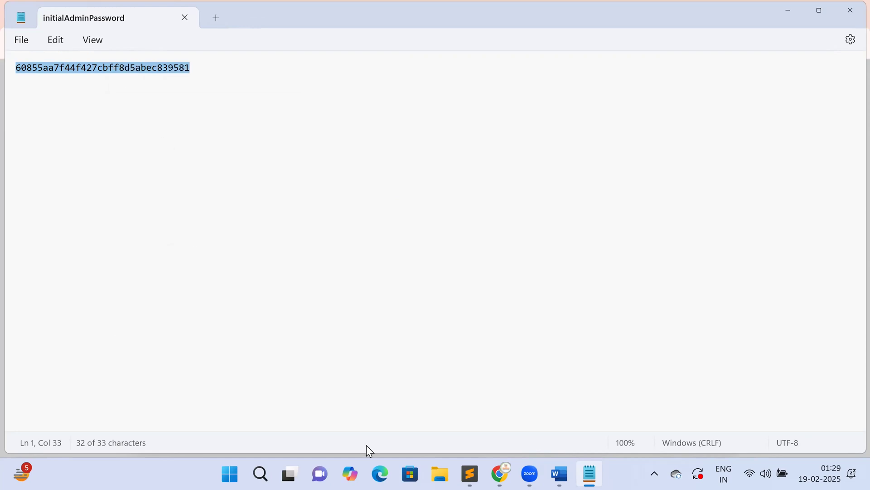
pyautogui.click(501, 474)
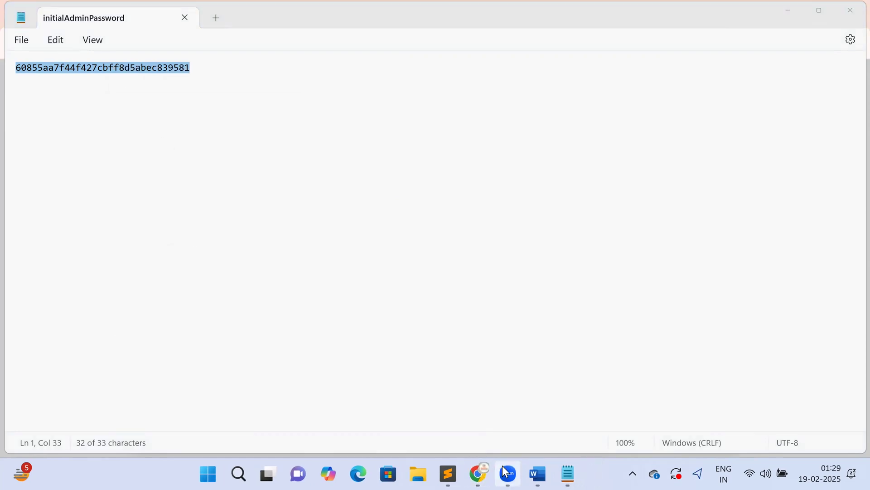
# - Paste the admin password into Unlock Jenkins, continue, and decline Chrome's offer to save it
pyautogui.moveTo(488, 474)
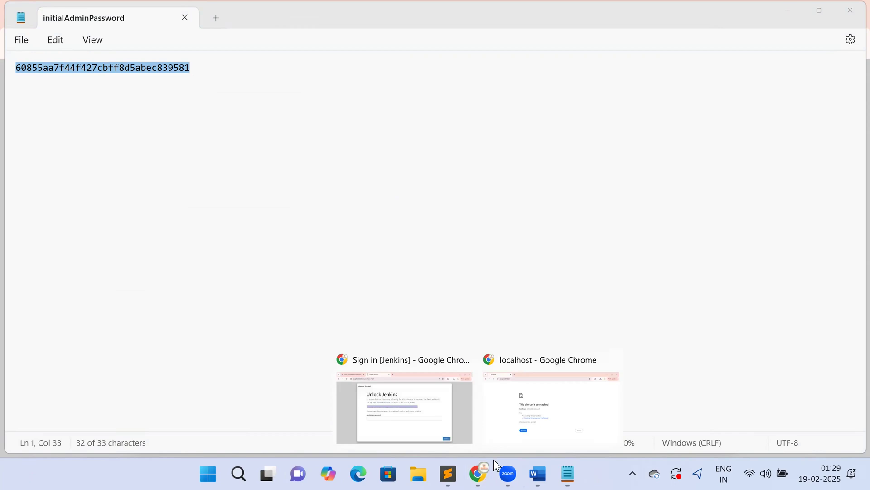
pyautogui.click(414, 418)
pyautogui.click(331, 294)
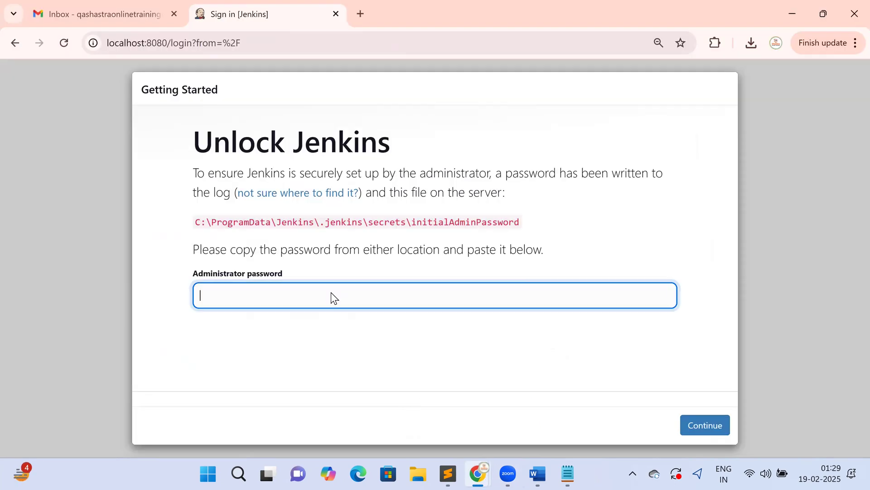
pyautogui.rightClick(331, 292)
pyautogui.click(364, 273)
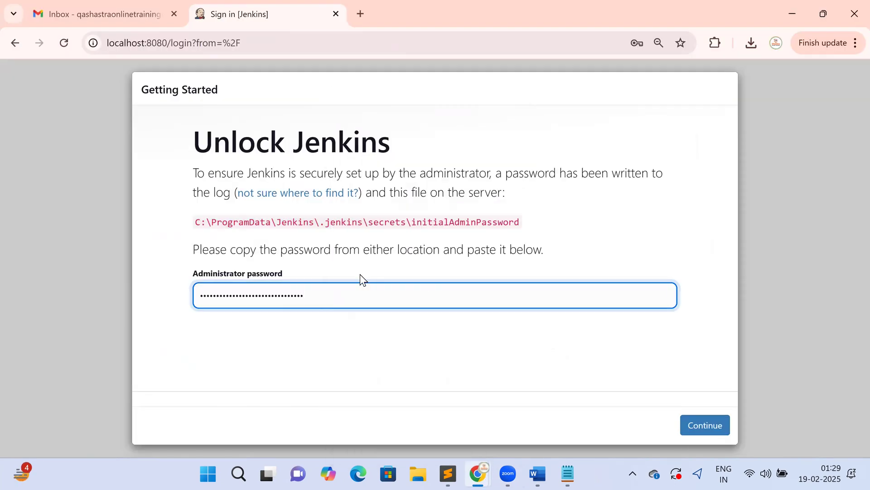
pyautogui.click(703, 426)
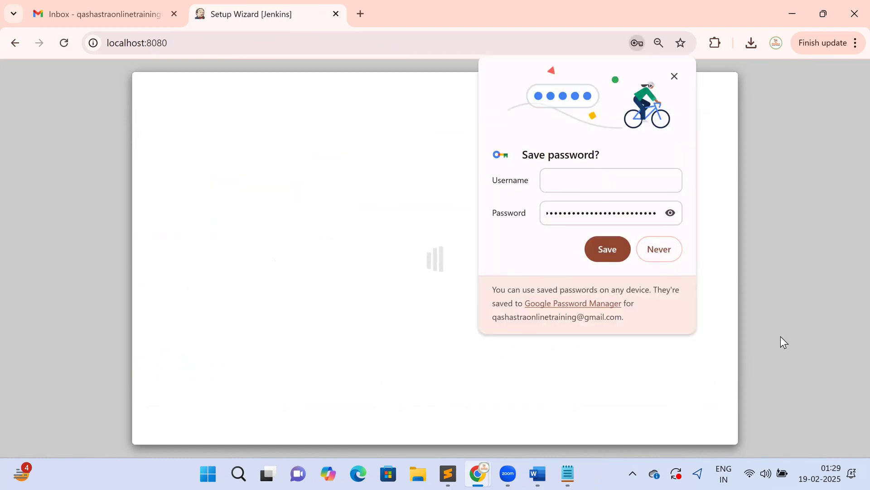
pyautogui.click(646, 244)
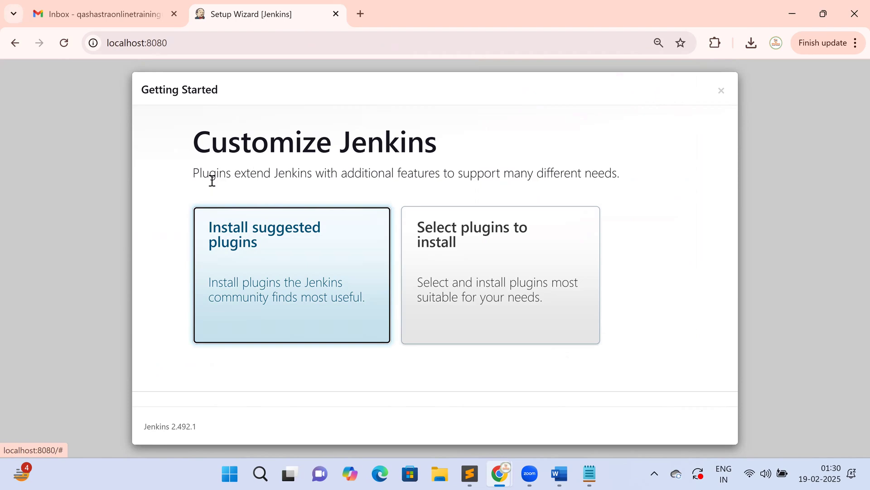
# - Choose Install suggested plugins and let the installation run to completion
pyautogui.click(265, 268)
pyautogui.doubleClick(266, 269)
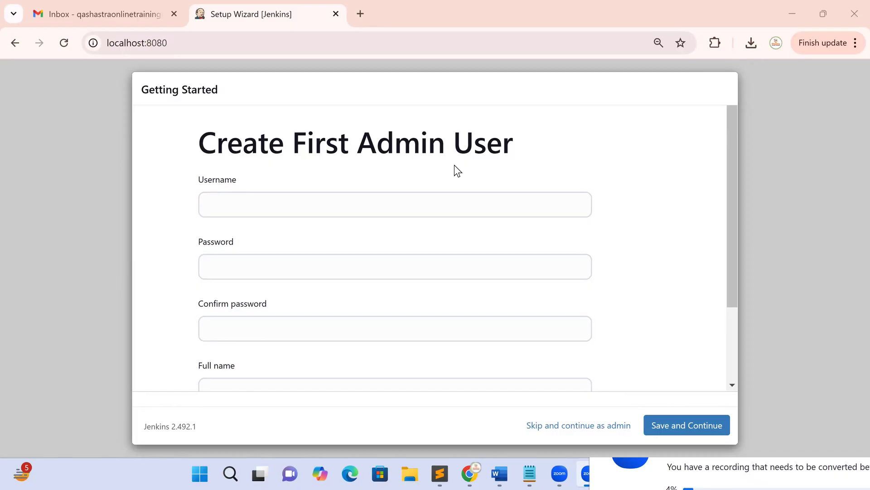
# - Enter username admin and the same password in both password fields
pyautogui.click(440, 196)
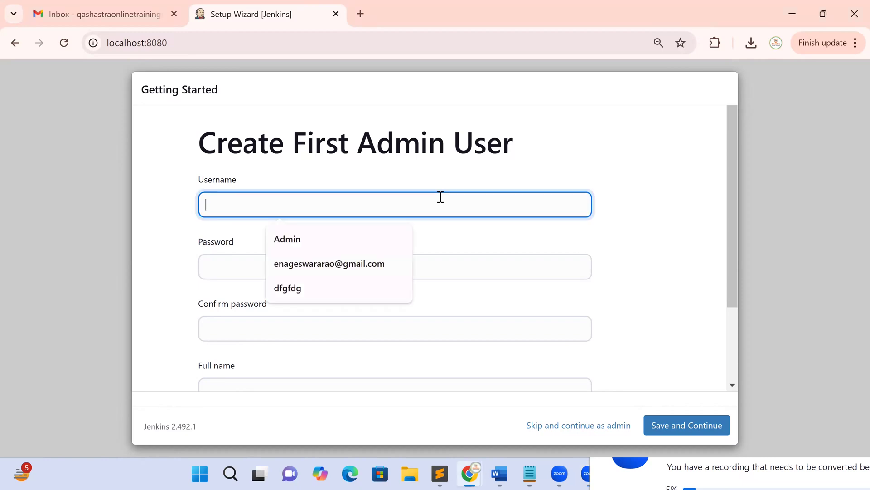
pyautogui.write('admin')
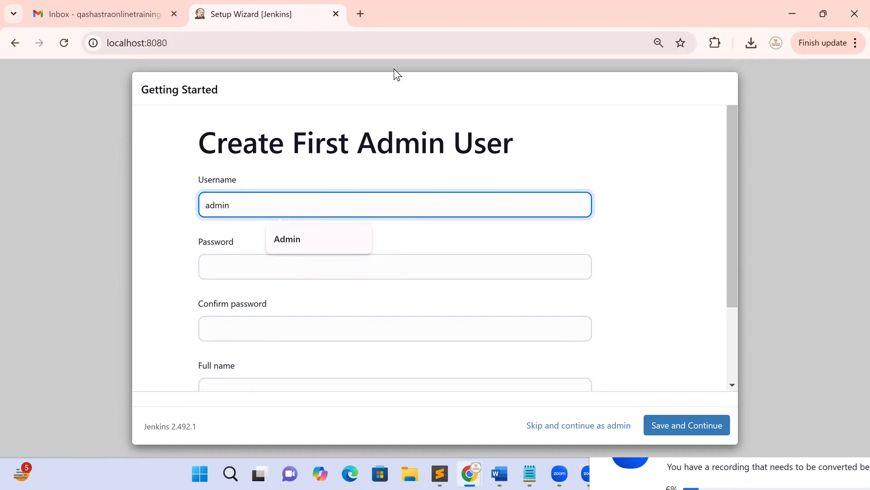
pyautogui.click(249, 266)
pyautogui.write('admin')
pyautogui.click(255, 322)
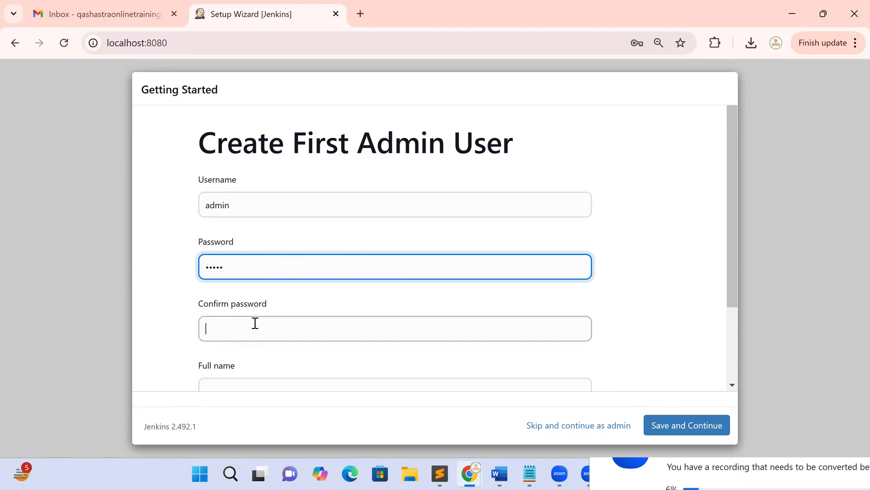
pyautogui.write('admin')
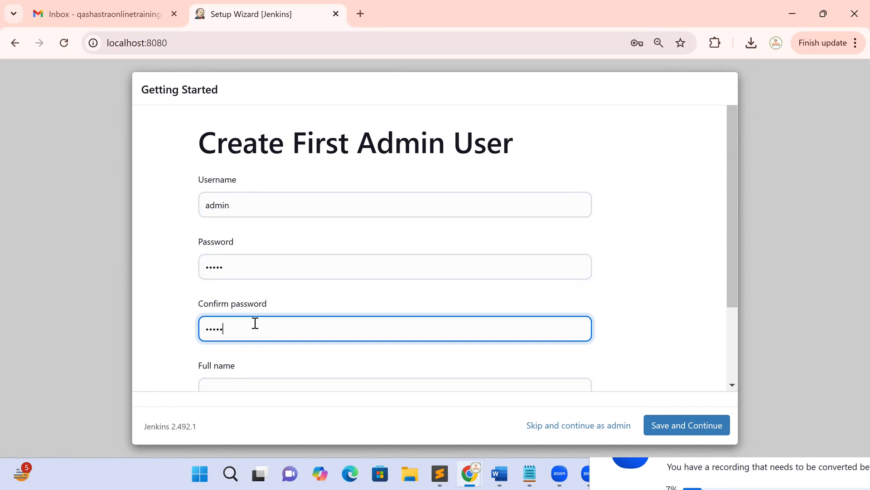
# - Enter the full name QAShastra and review the completed admin user form
pyautogui.scroll(-2, 261, 317)
pyautogui.click(262, 284)
pyautogui.write('QAShastra')
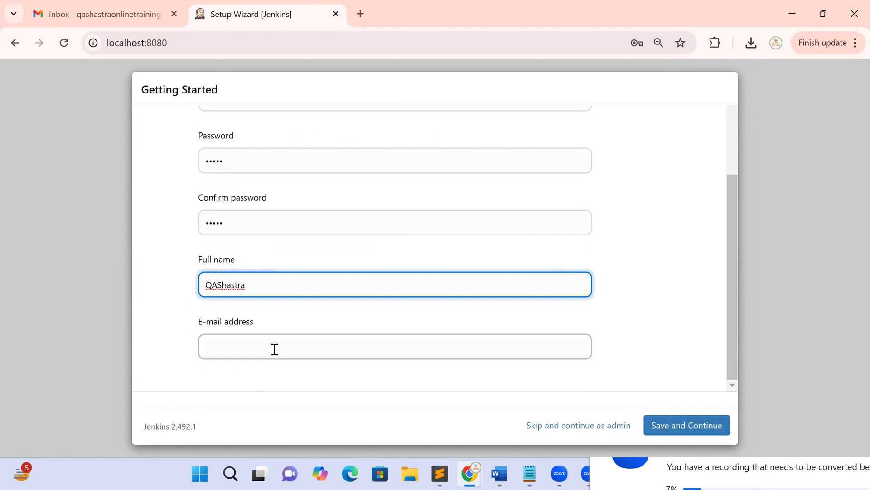
pyautogui.scroll(3, 231, 186)
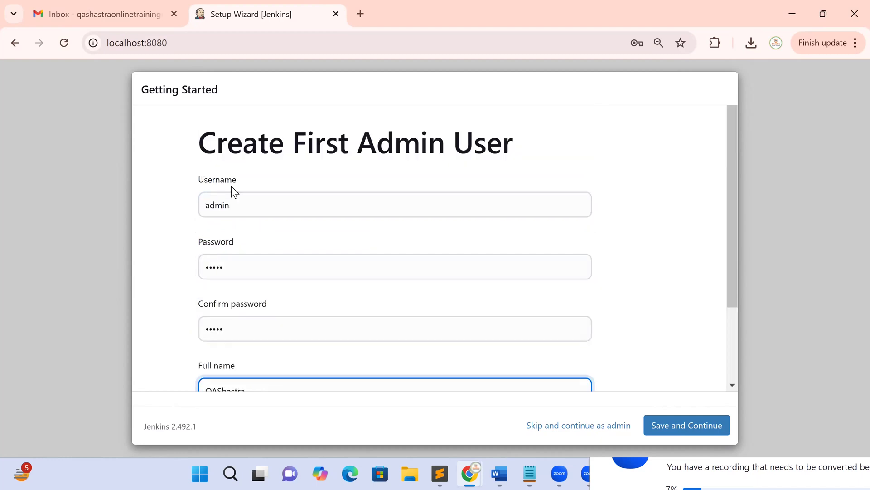
pyautogui.click(253, 167)
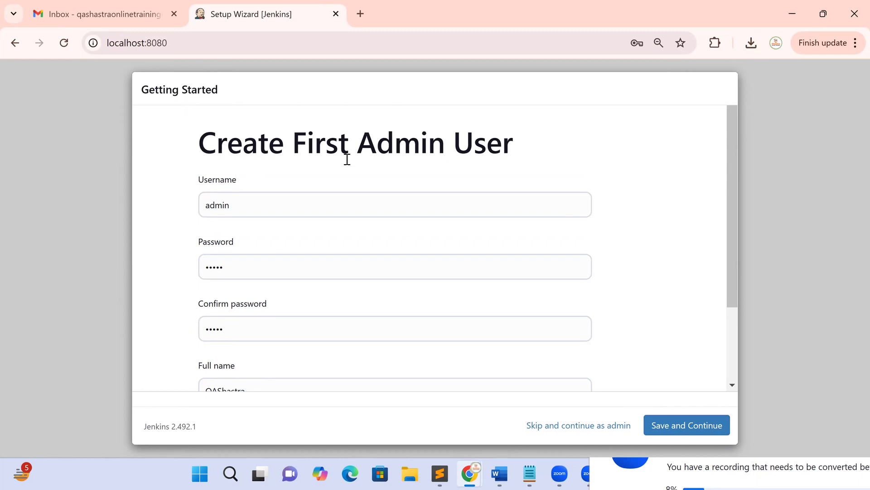
pyautogui.scroll(-2, 502, 148)
pyautogui.scroll(2, 353, 179)
pyautogui.scroll(-2, 217, 294)
pyautogui.moveTo(254, 286); pyautogui.dragTo(171, 271)
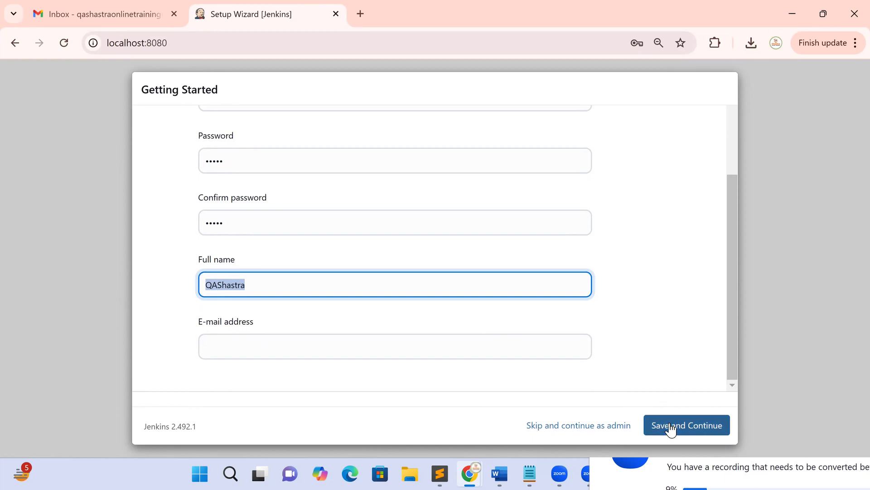
pyautogui.scroll(2, 352, 310)
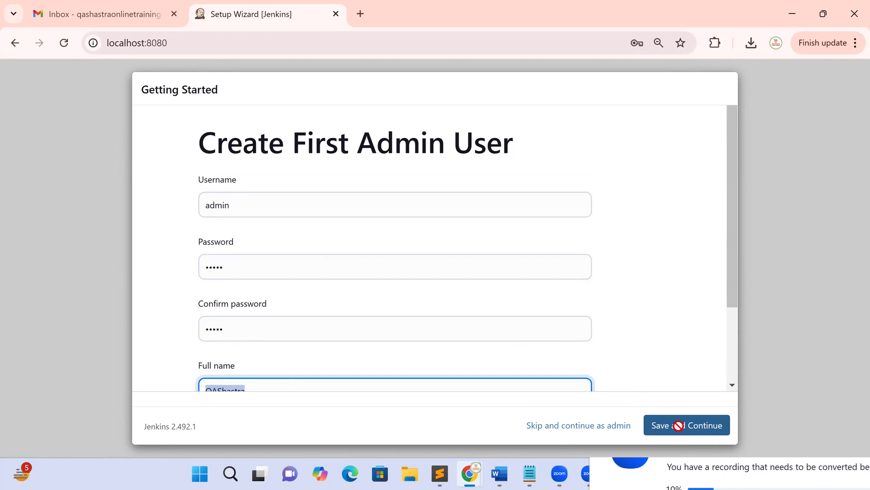
pyautogui.click(679, 431)
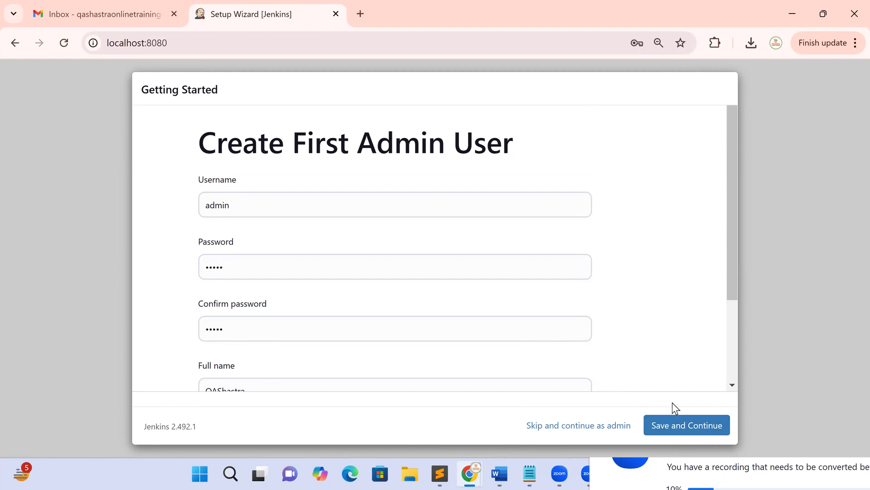
# - Add the admin's e-mail address from the mail inbox and resubmit the user form
pyautogui.click(676, 423)
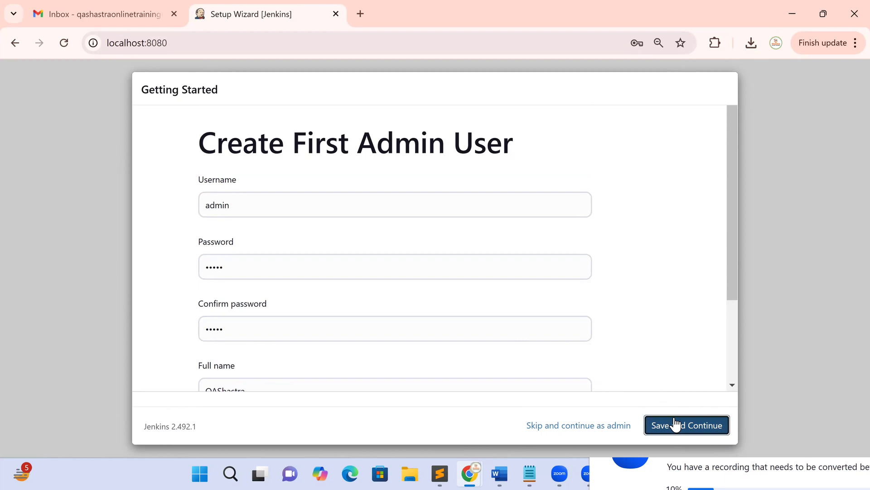
pyautogui.scroll(-3, 665, 284)
pyautogui.click(410, 342)
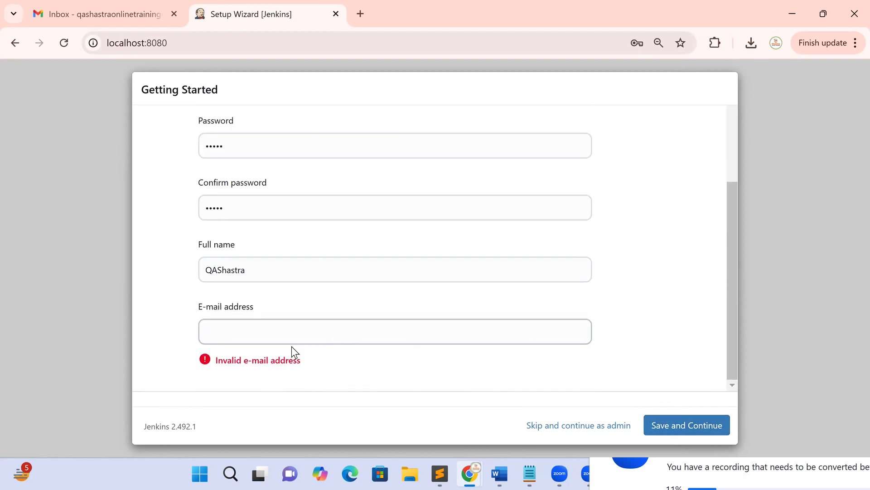
pyautogui.click(121, 8)
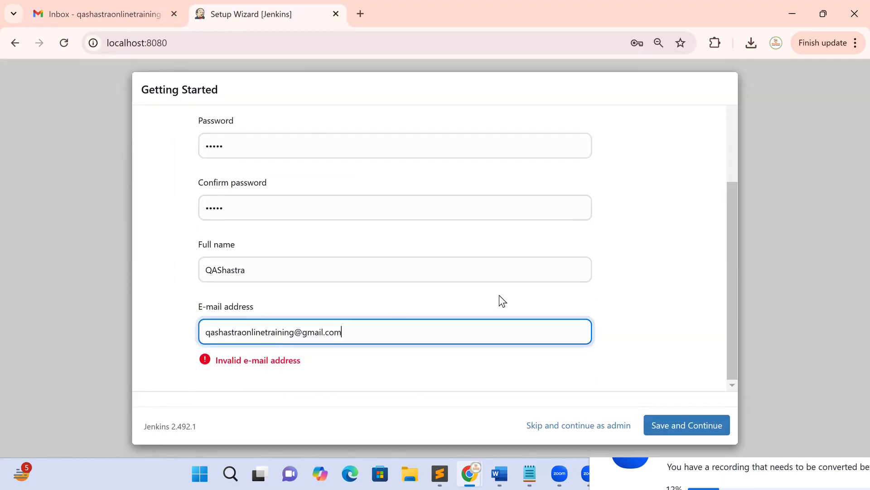
pyautogui.scroll(3, 500, 298)
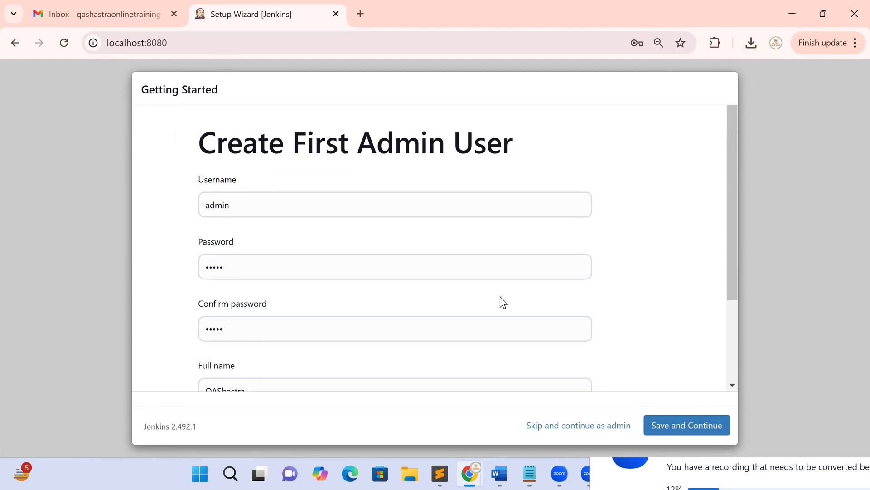
pyautogui.scroll(-3, 501, 301)
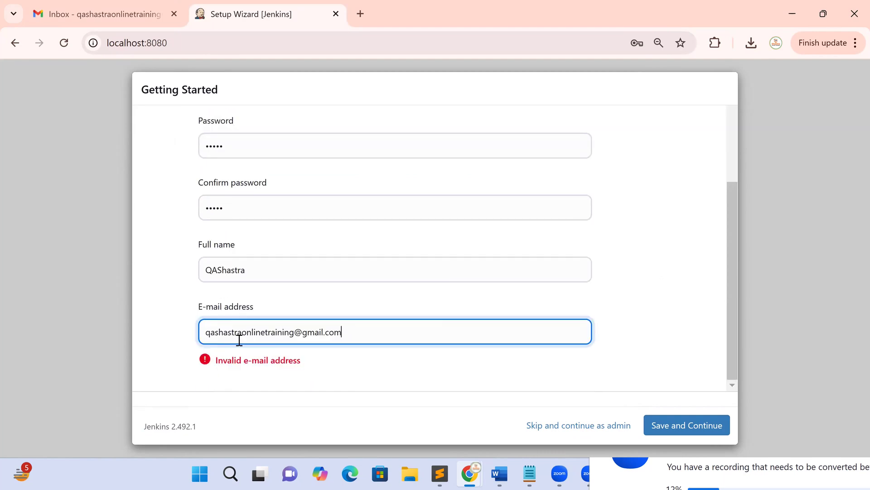
pyautogui.click(681, 425)
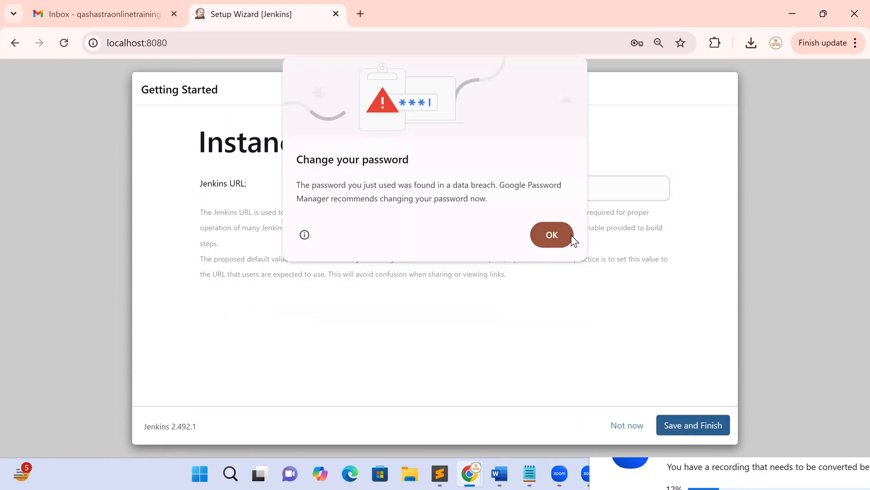
pyautogui.click(572, 234)
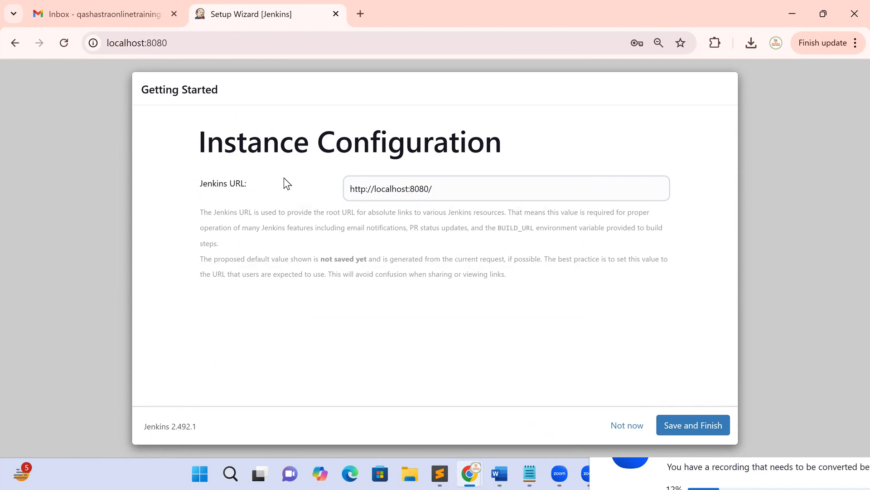
pyautogui.tripleClick(368, 190)
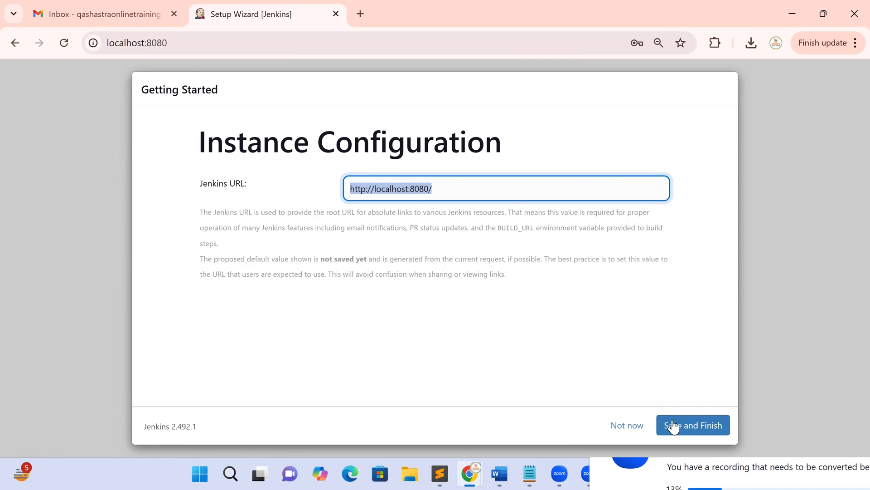
pyautogui.click(691, 426)
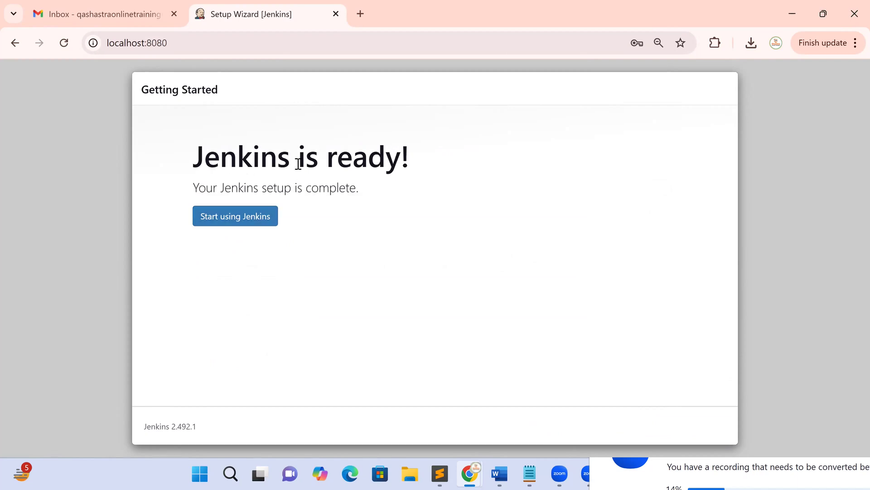
# - Enter the new Jenkins, check the profile shows user ID 'admin', then return to the 'Welcome to Jenkins!' Dashboard
pyautogui.click(230, 224)
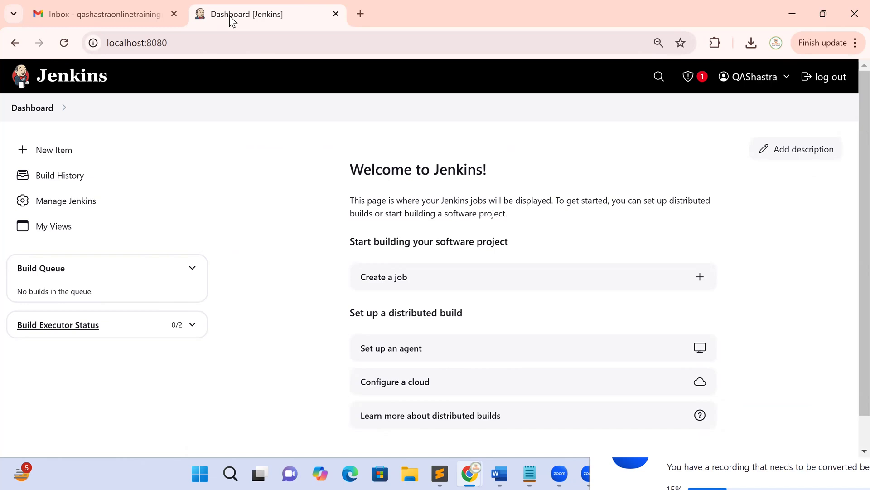
pyautogui.click(756, 85)
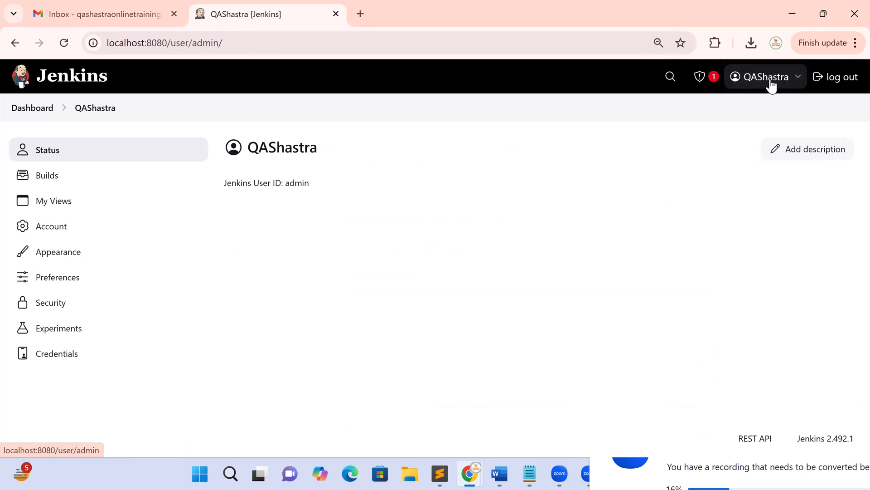
pyautogui.doubleClick(300, 182)
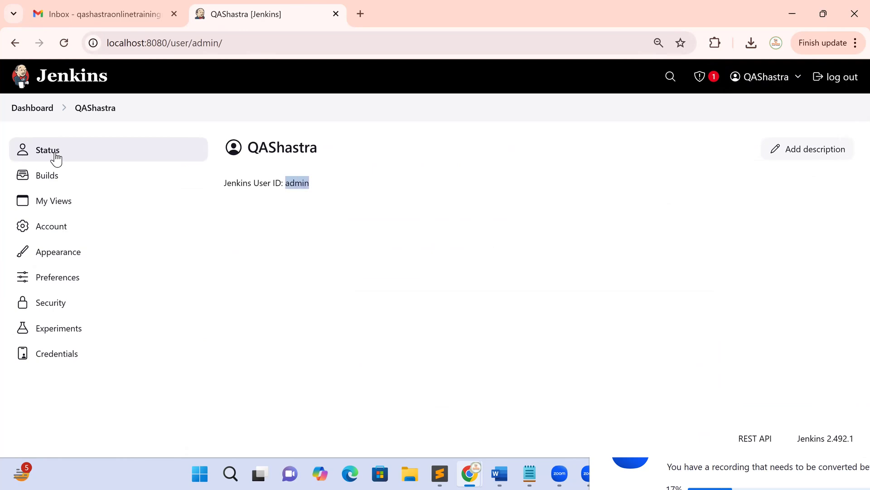
pyautogui.click(34, 112)
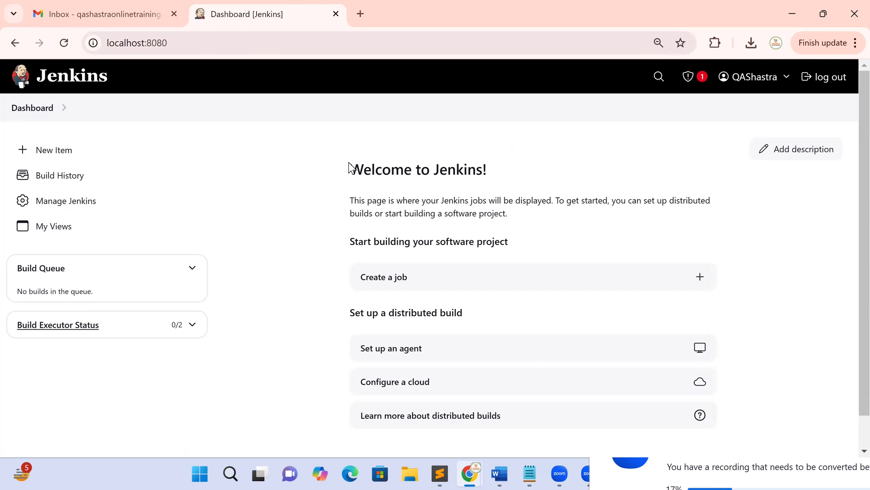
pyautogui.moveTo(349, 168); pyautogui.dragTo(500, 166)
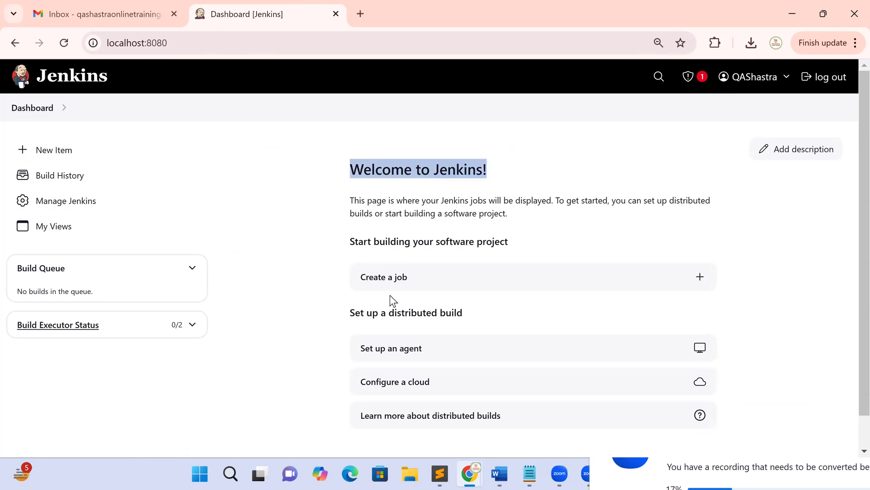